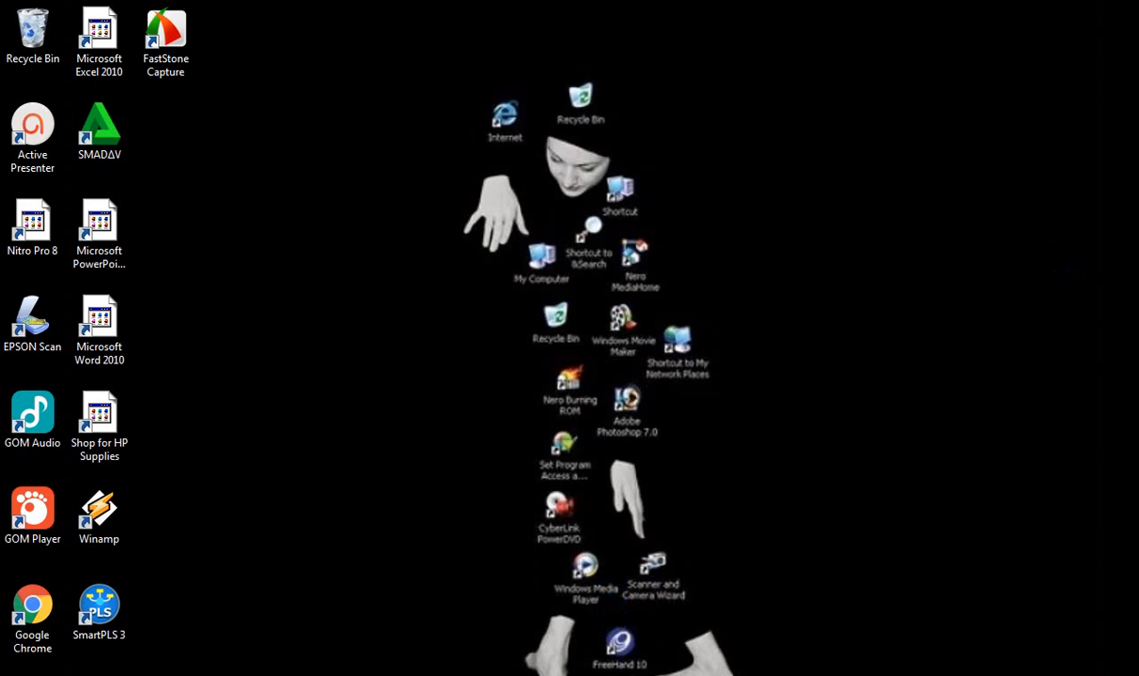
Review the Rasio Likuiditas (CR) and Kinerja Keuangan (ROA) values for 2011 to 2020 in the Excel sheet.
mouse_move(575, 669)
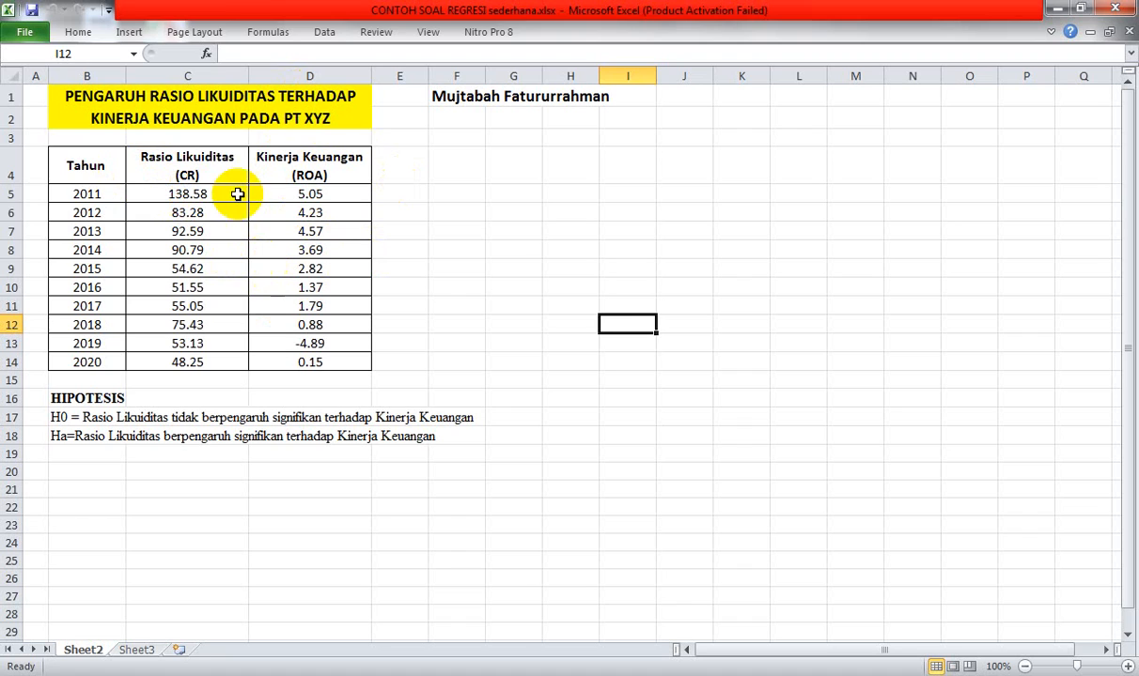
left_click_drag(209, 188, 199, 358)
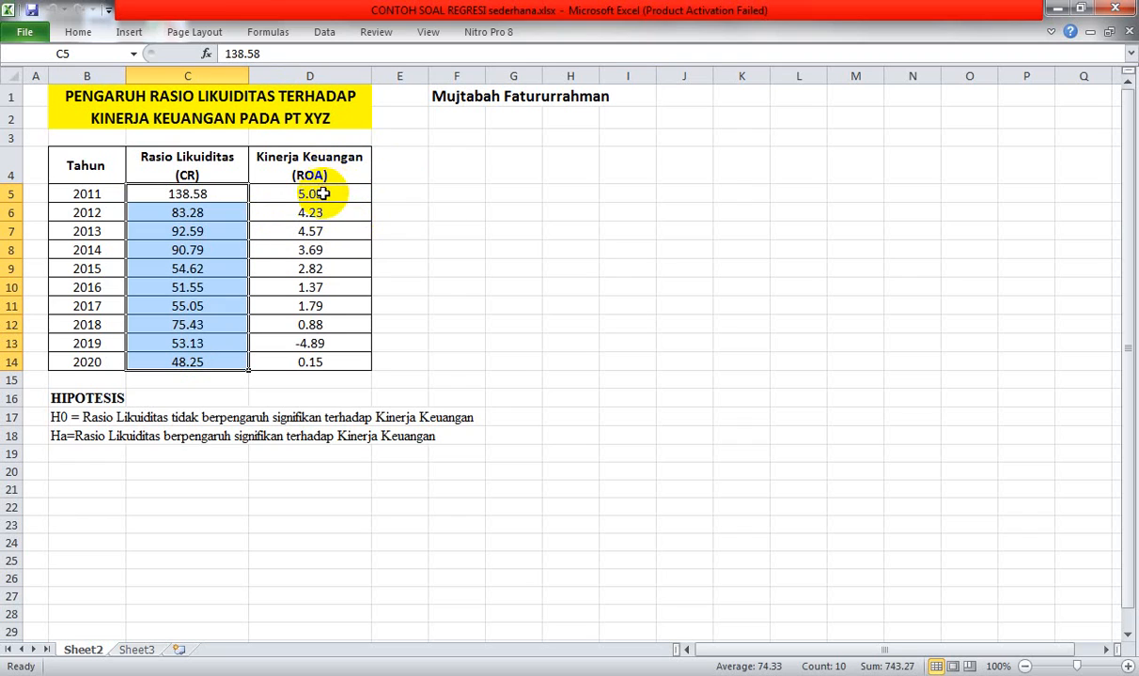
left_click_drag(322, 194, 329, 355)
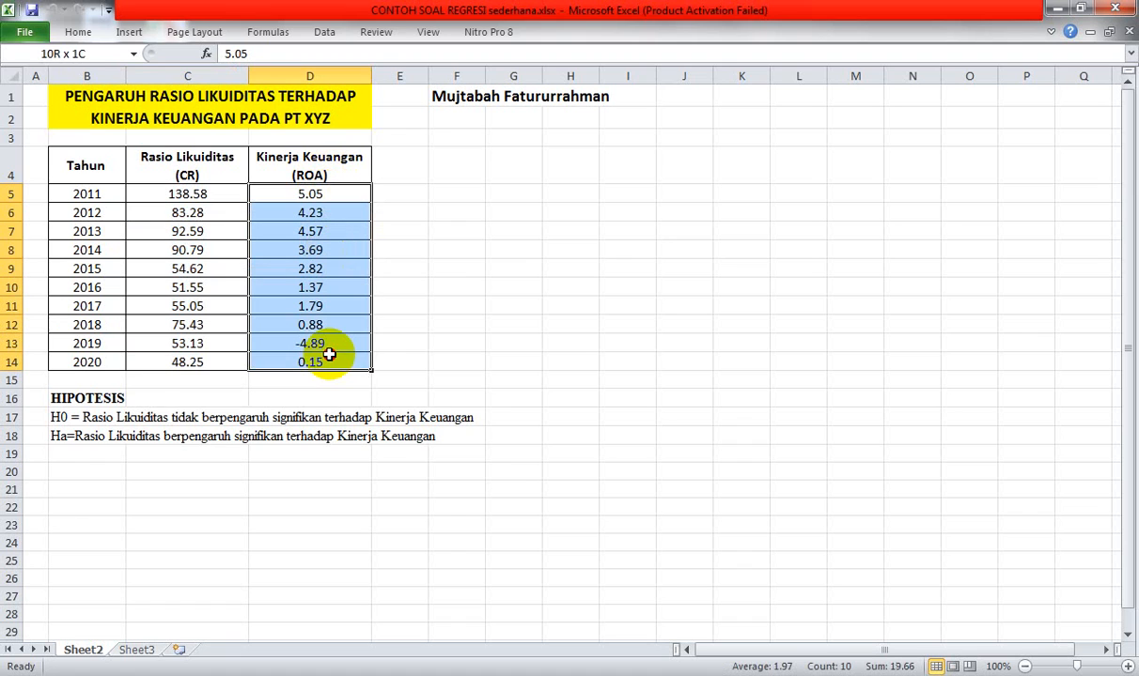
left_click(455, 270)
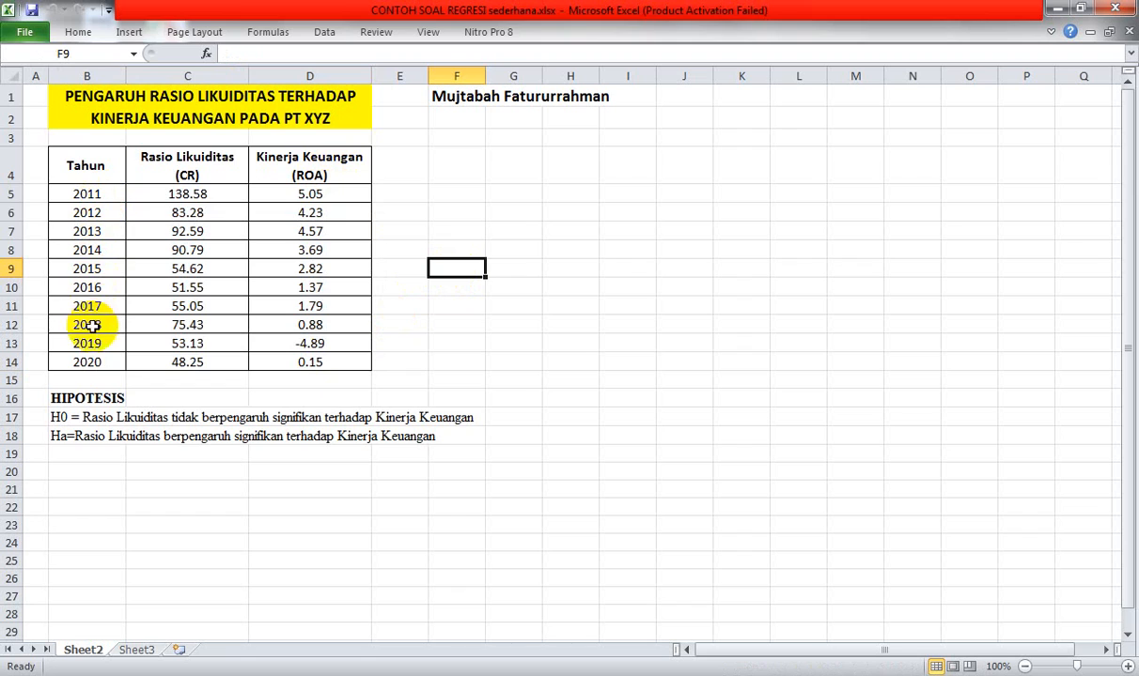
left_click(610, 292)
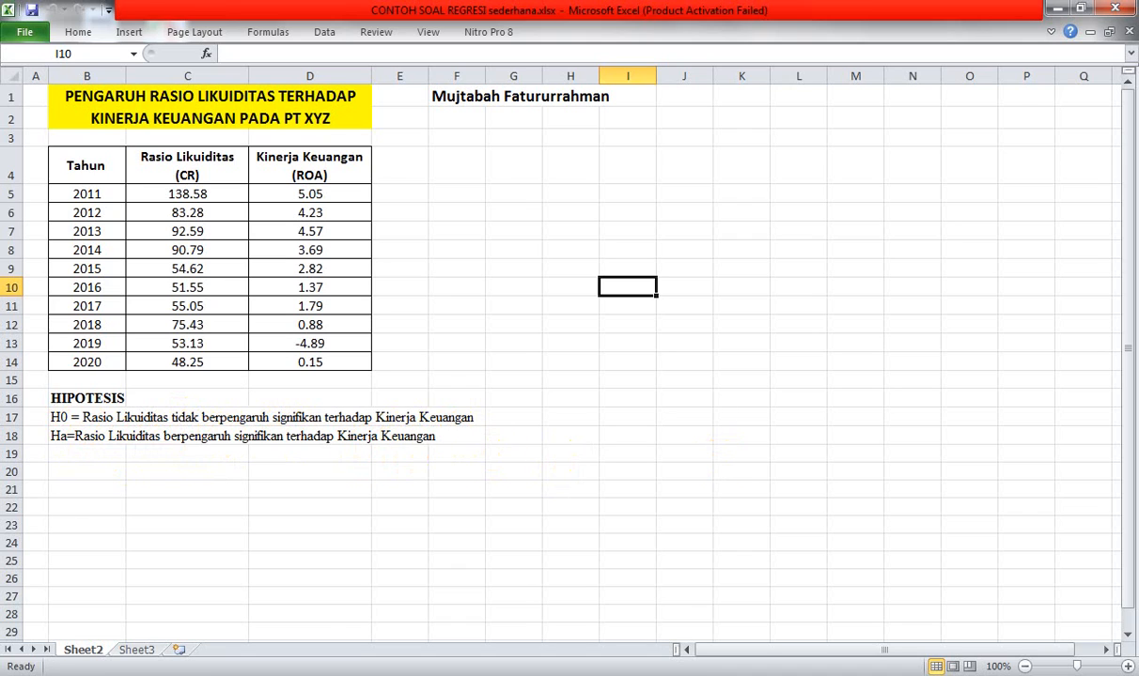
Switch to IBM SPSS Statistics, view its output window and return to the empty data editor.
mouse_move(469, 604)
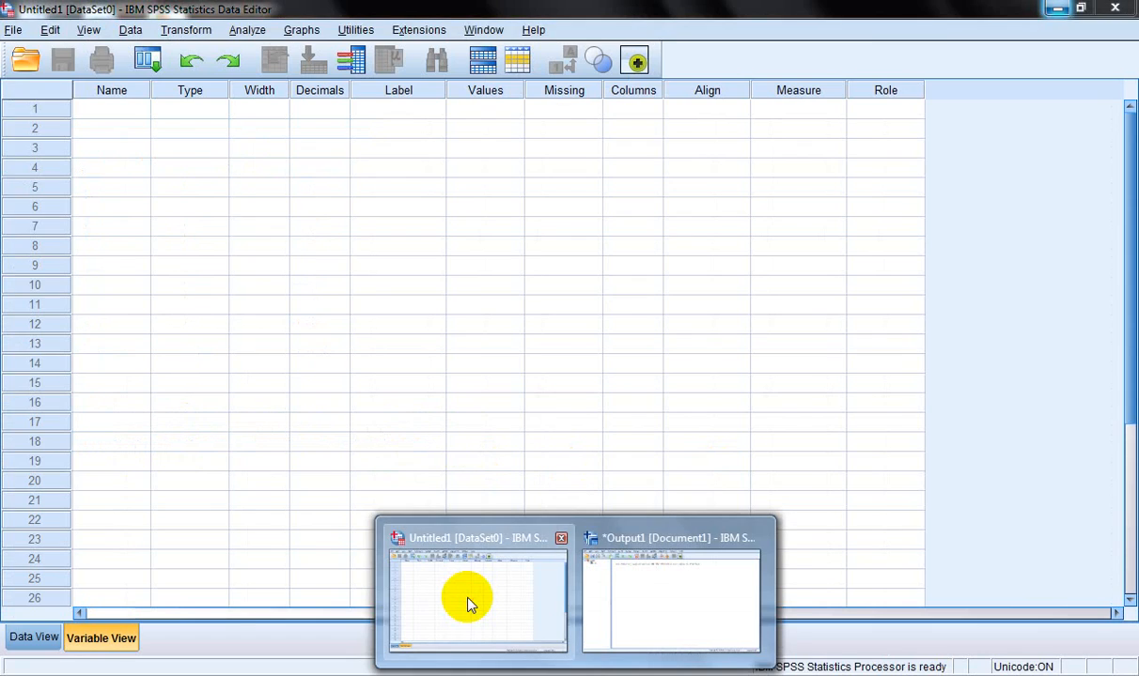
left_click(470, 602)
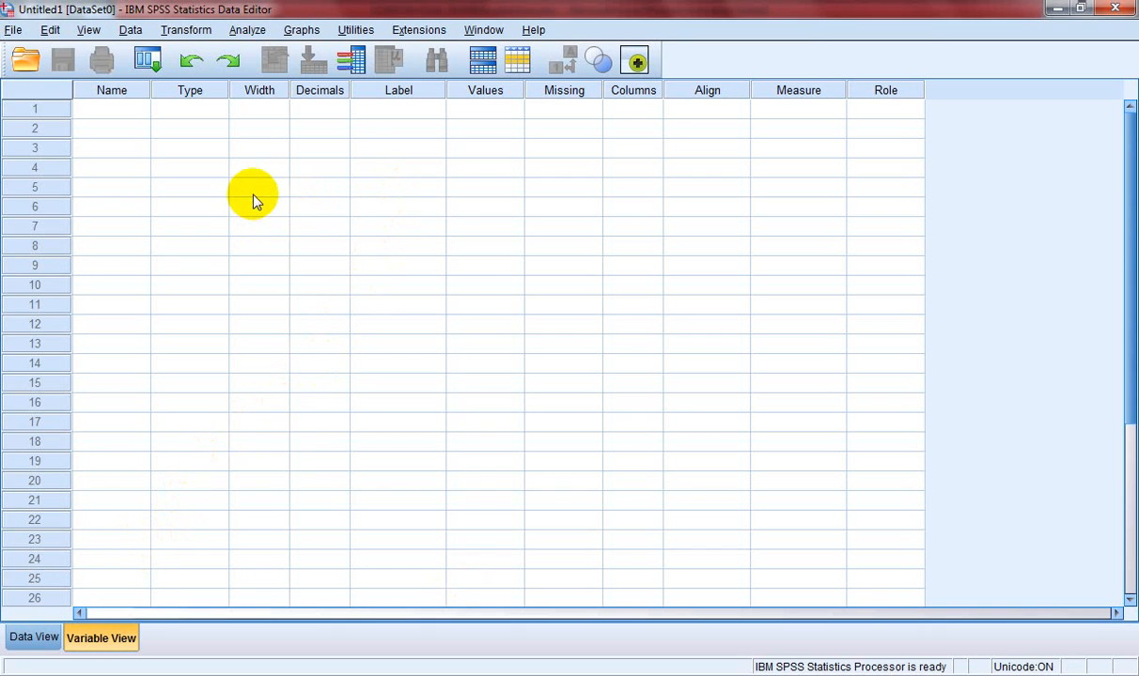
mouse_move(575, 672)
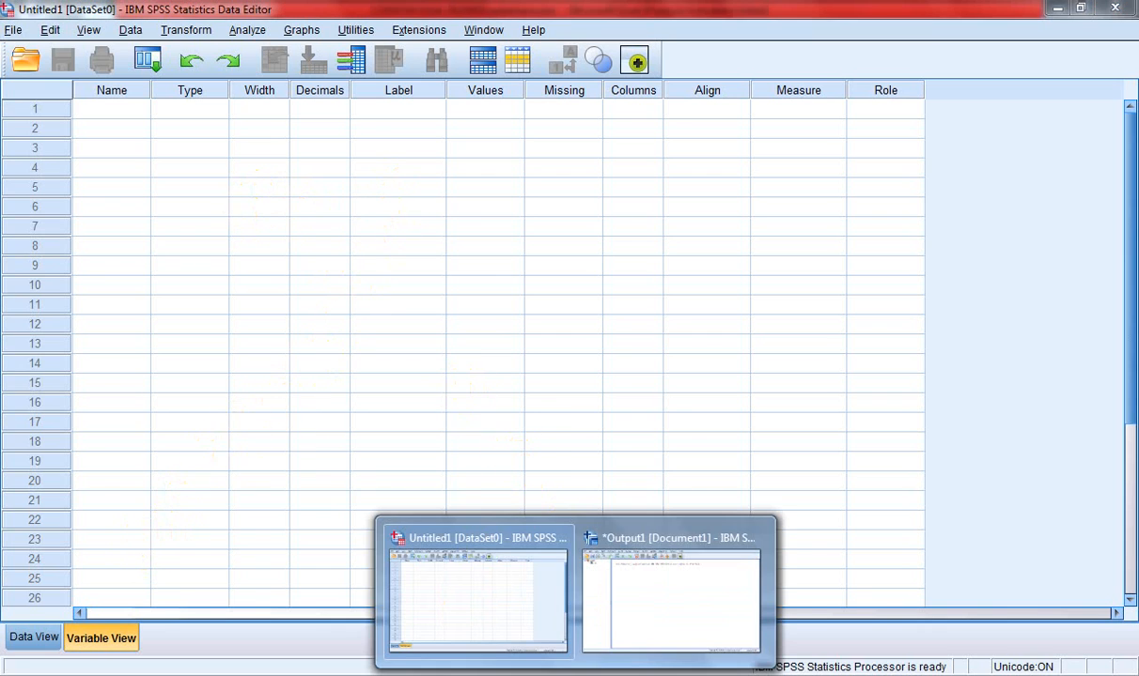
left_click(632, 635)
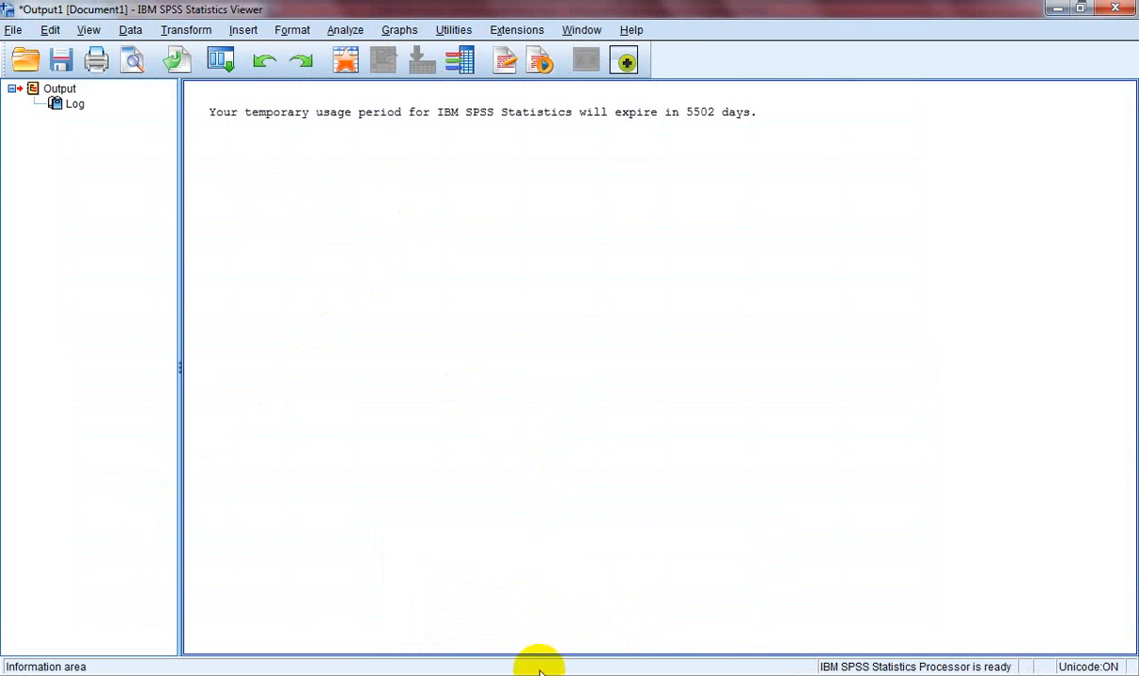
mouse_move(539, 666)
left_click(453, 601)
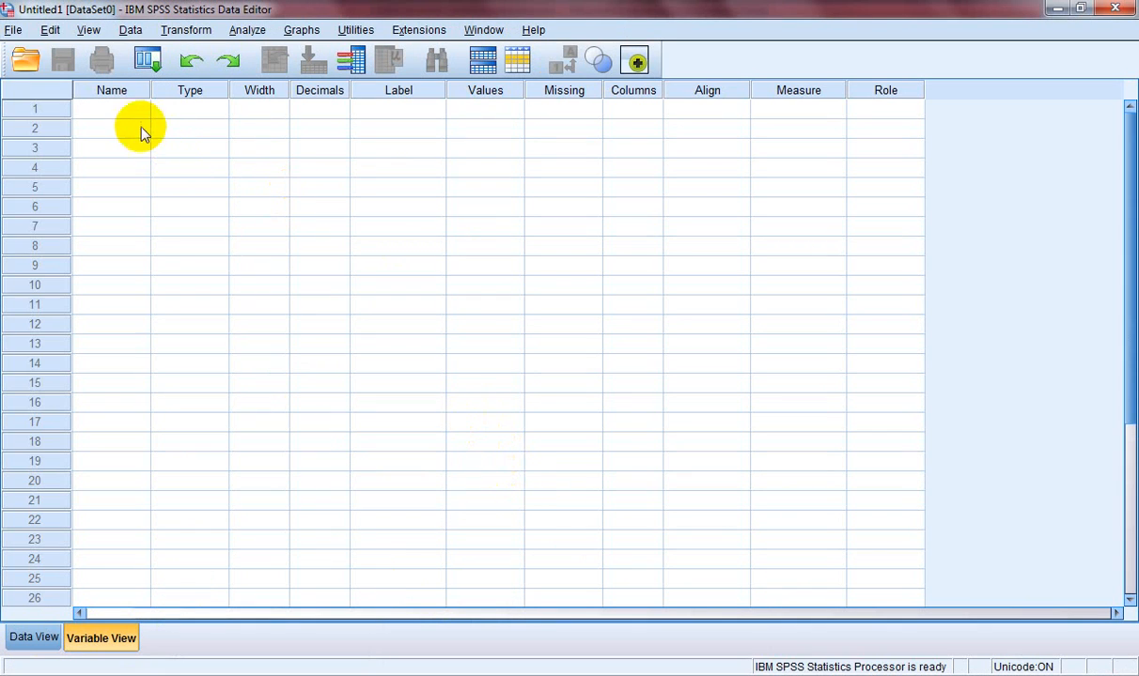
Define two variables named CR and ROA in the first two rows of the variable list.
left_click(111, 109)
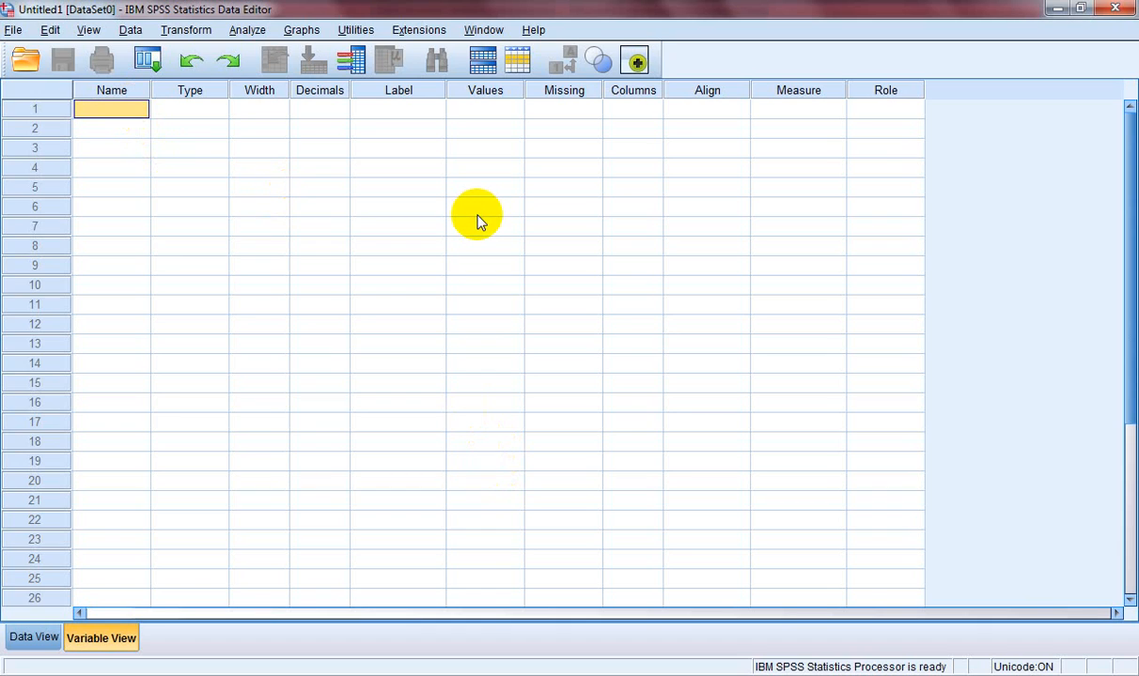
type("CR")
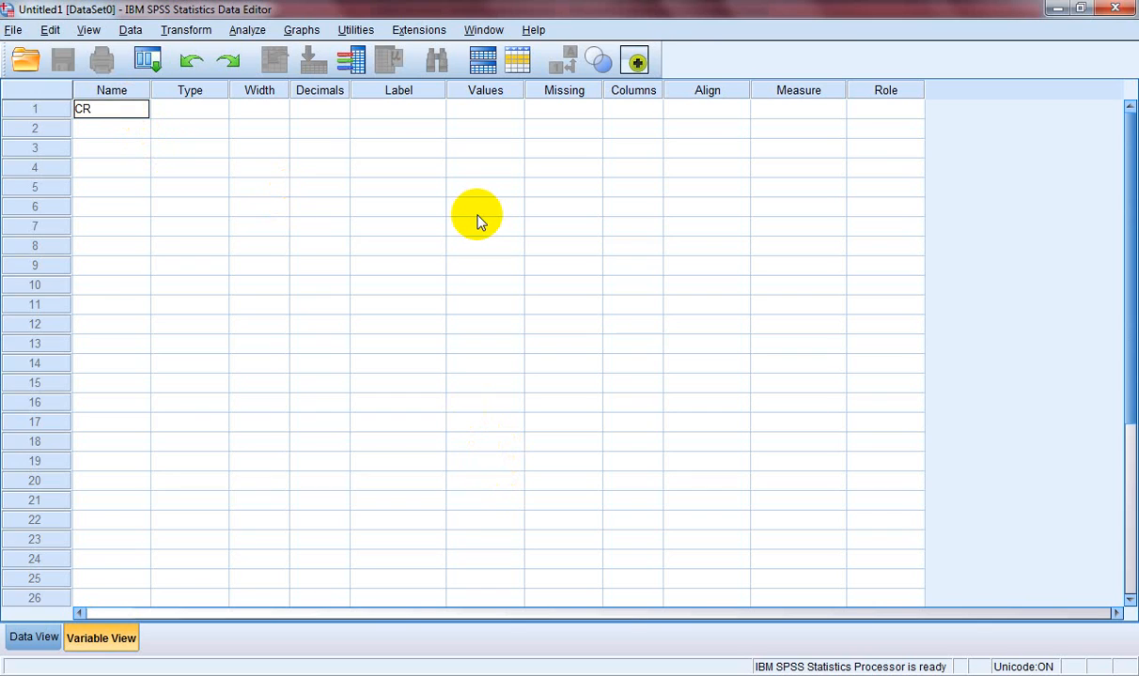
key("Return")
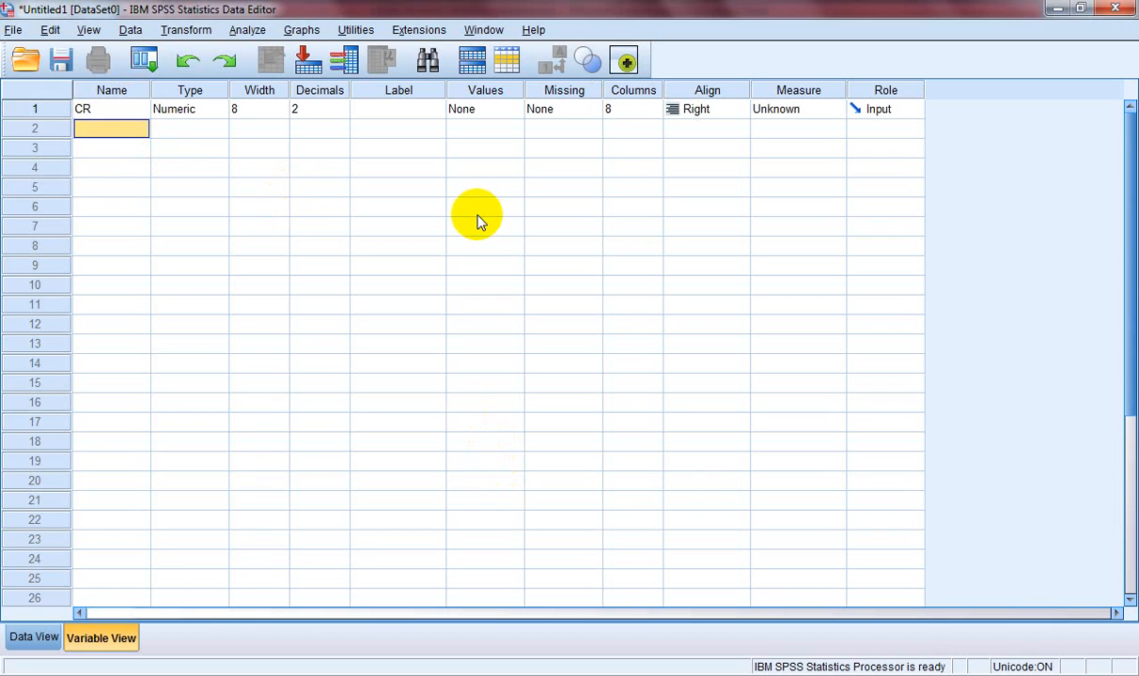
type("ROA")
key("Tab")
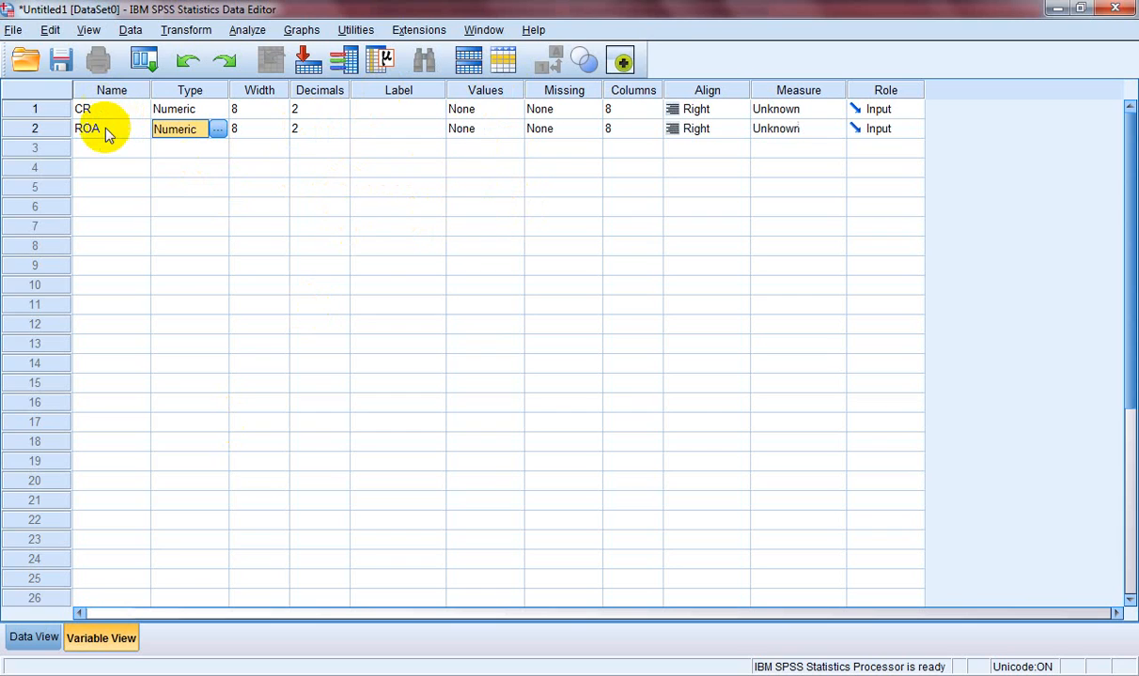
Label the CR variable "Rasio Likuiditas" and the ROA variable "Kinerja Keuangan".
left_click(411, 114)
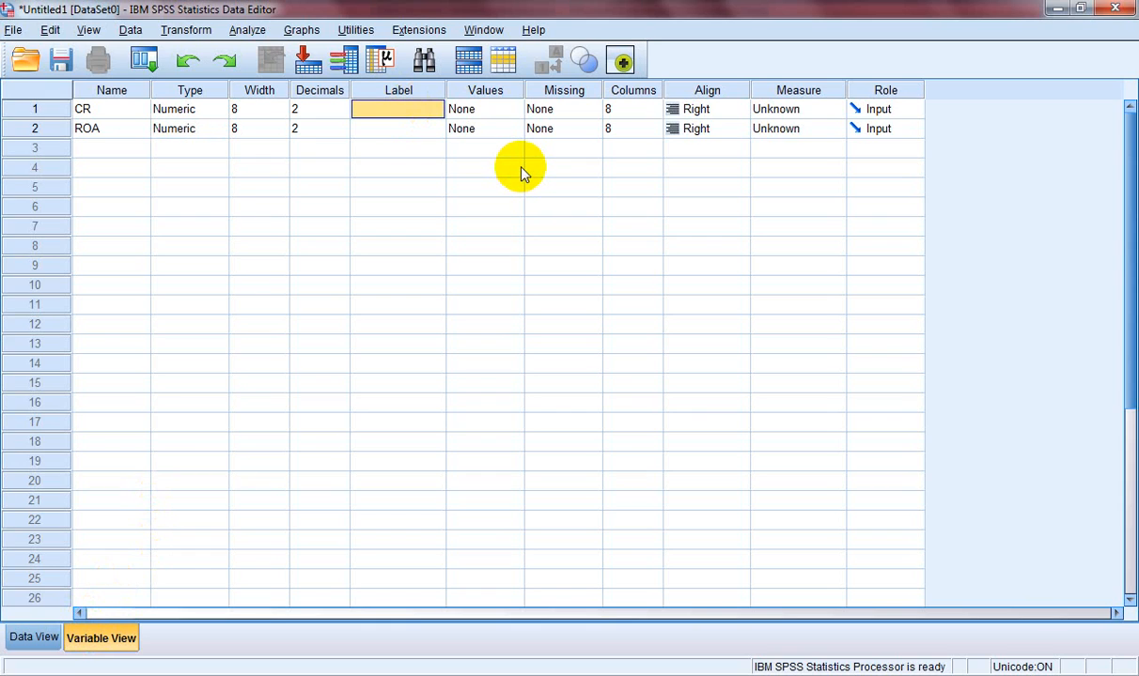
type("R")
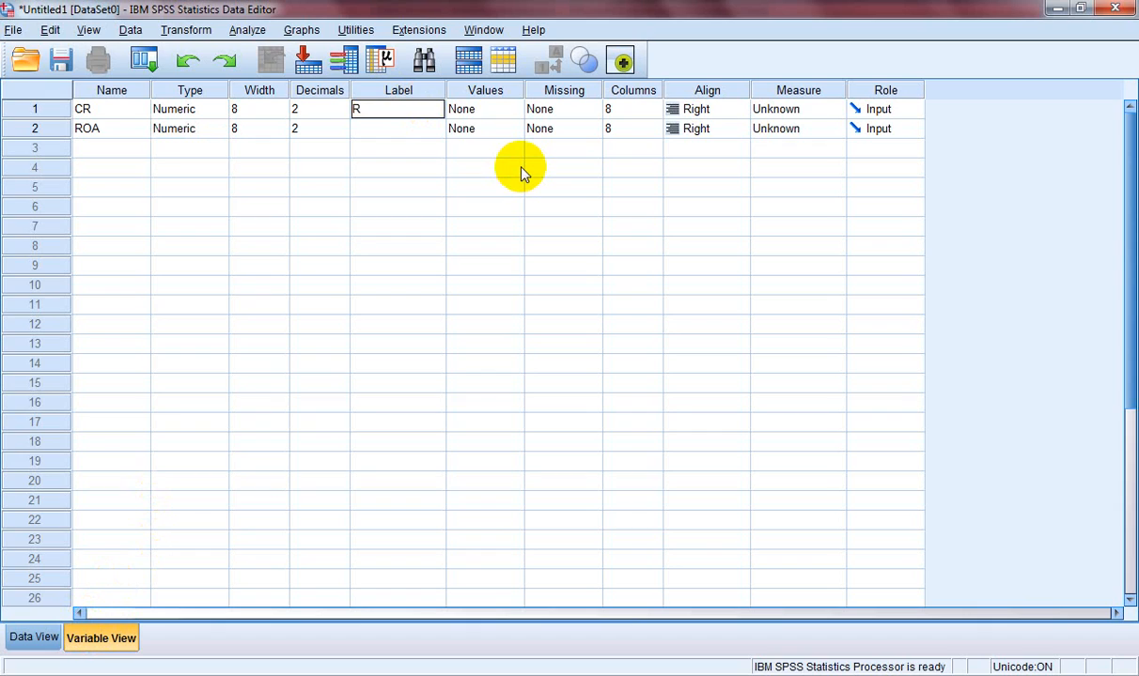
type("asio Likuiditas")
key("Return")
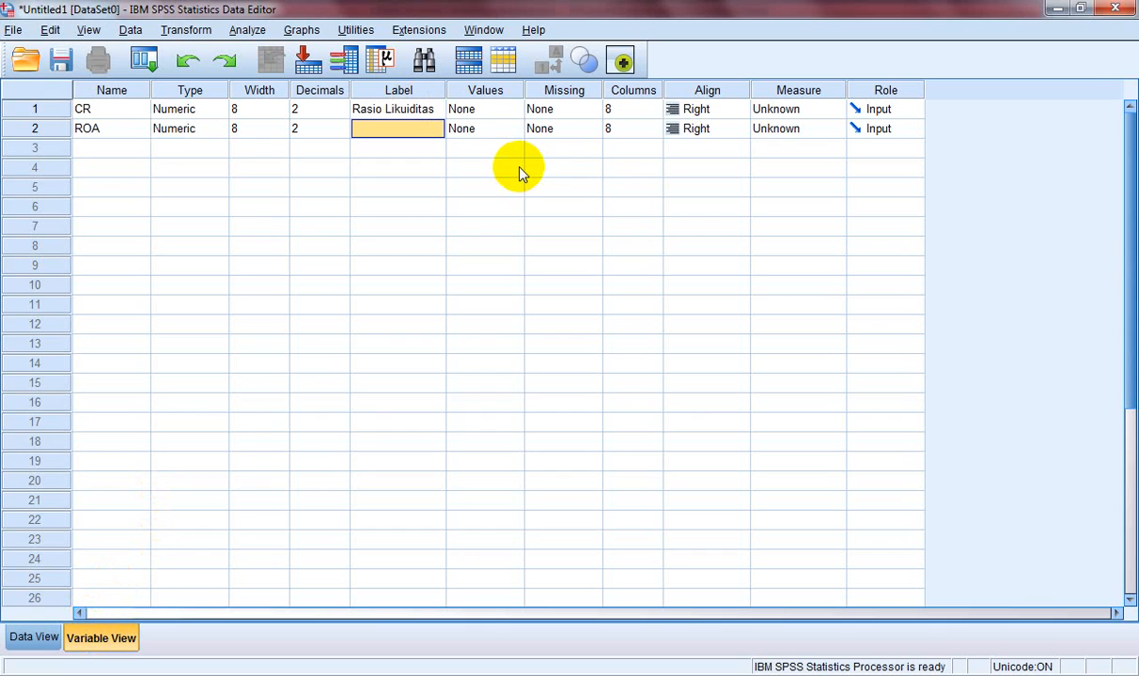
type("Kin")
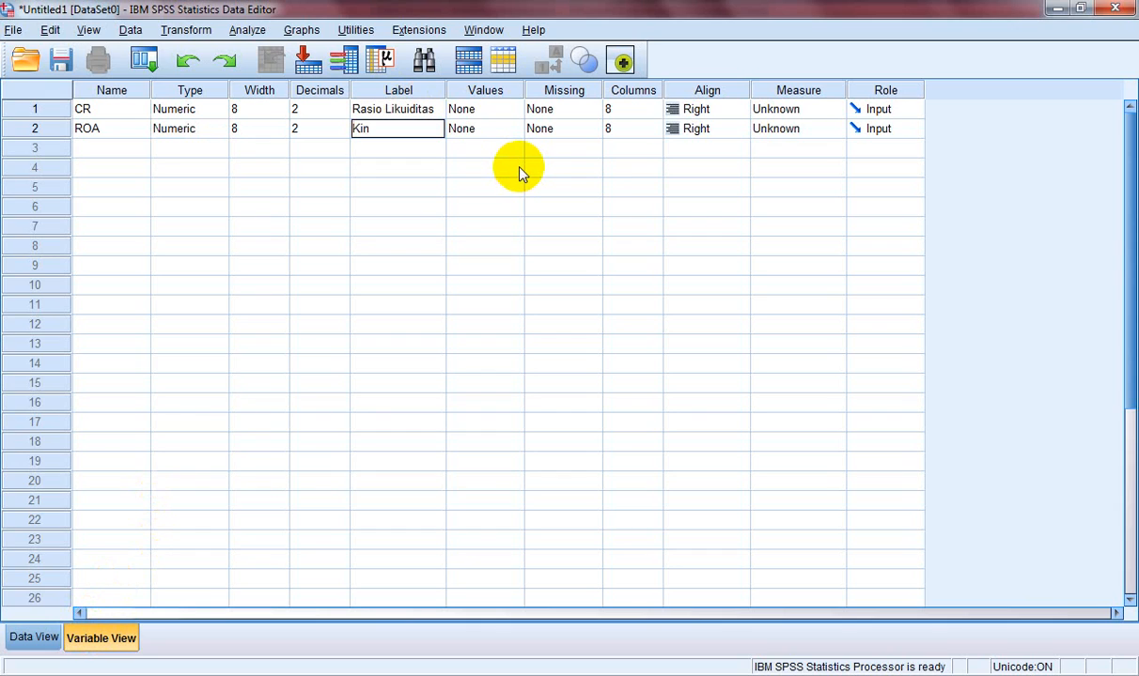
type("erja Keuangan")
key("Return")
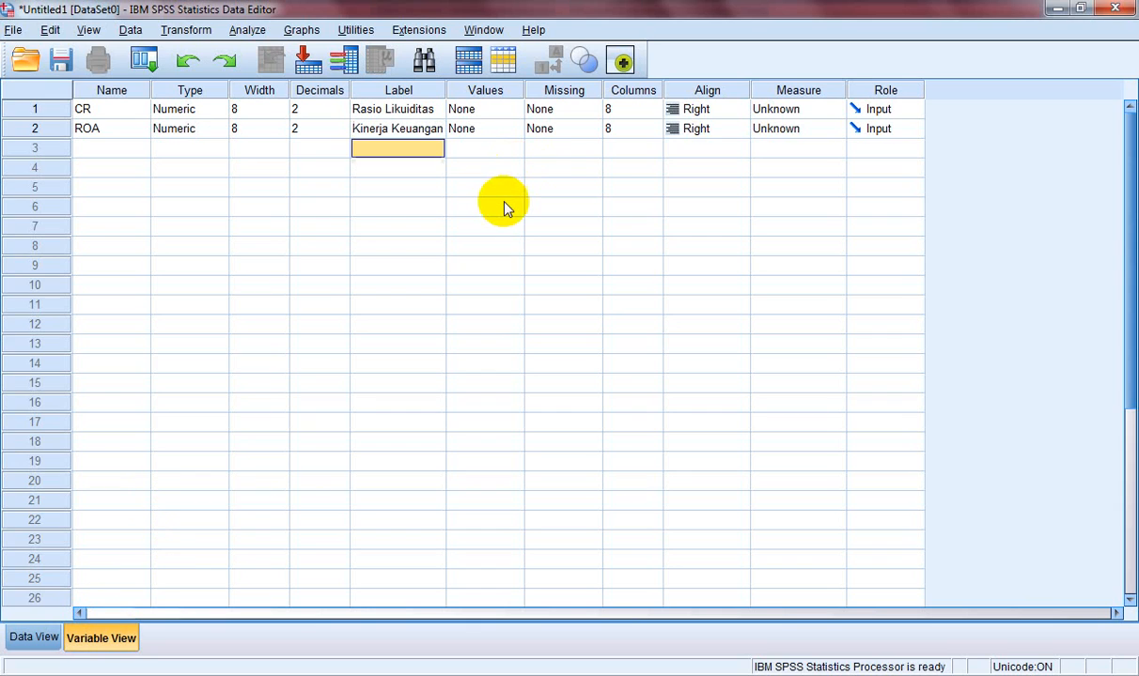
left_click(211, 309)
left_click(200, 540)
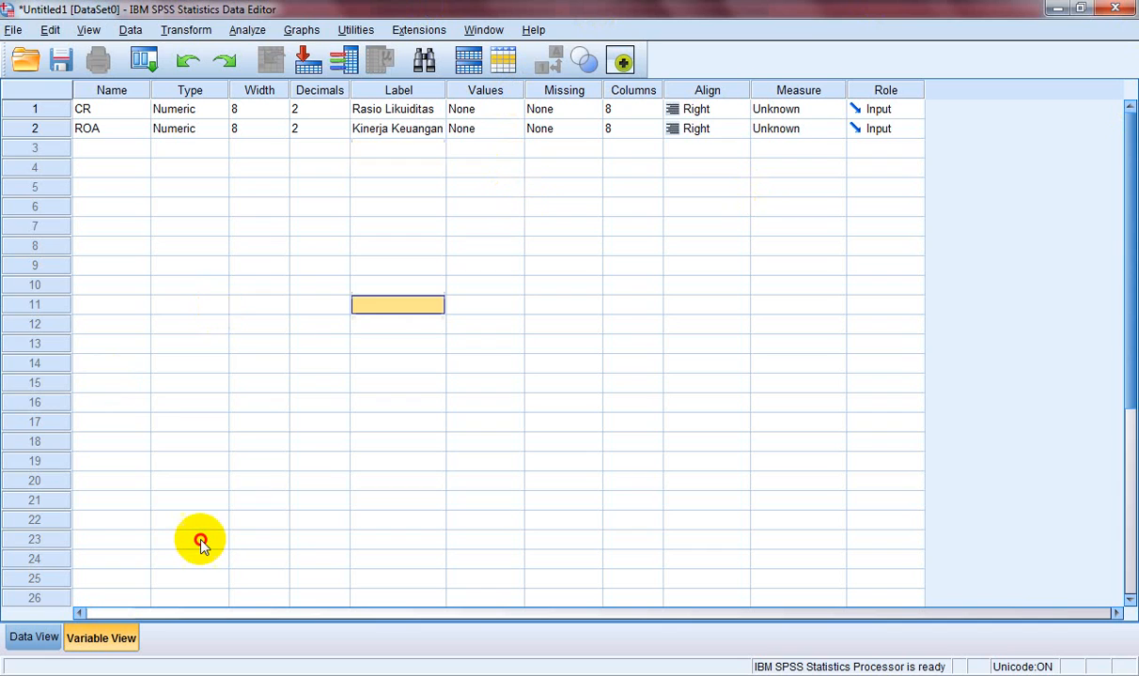
Show the SPSS data grid, and copy the CR and ROA values in C5:D14 from the Excel sheet.
left_click(24, 637)
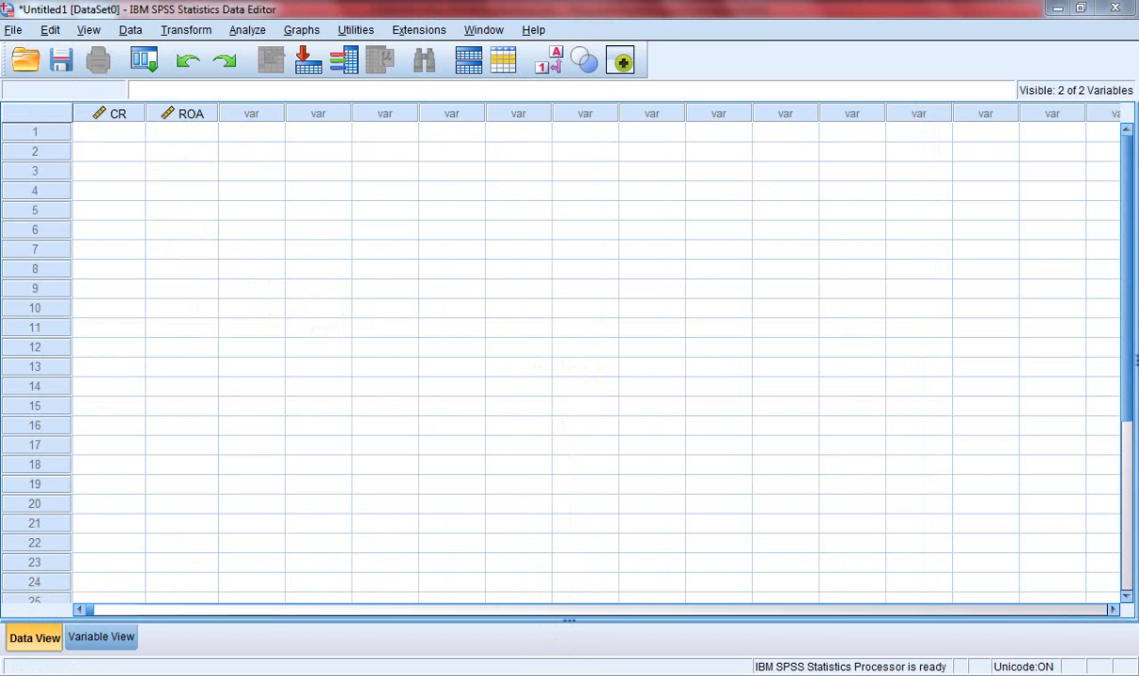
key("alt+Tab")
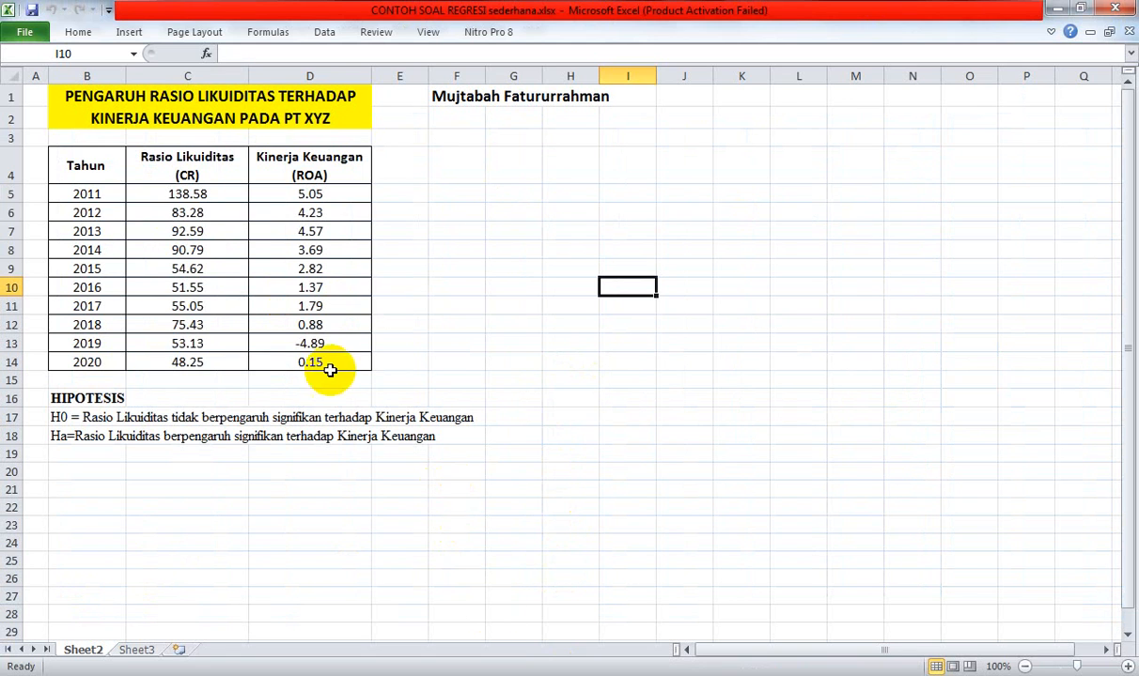
left_click_drag(158, 194, 310, 356)
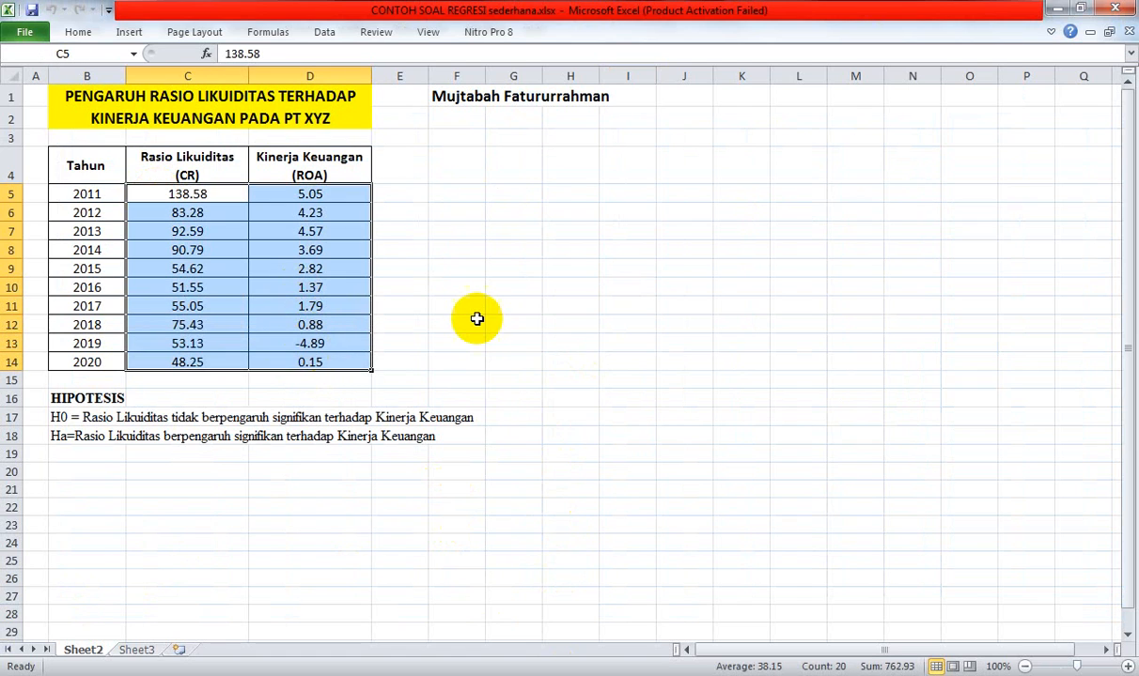
key("ctrl+c")
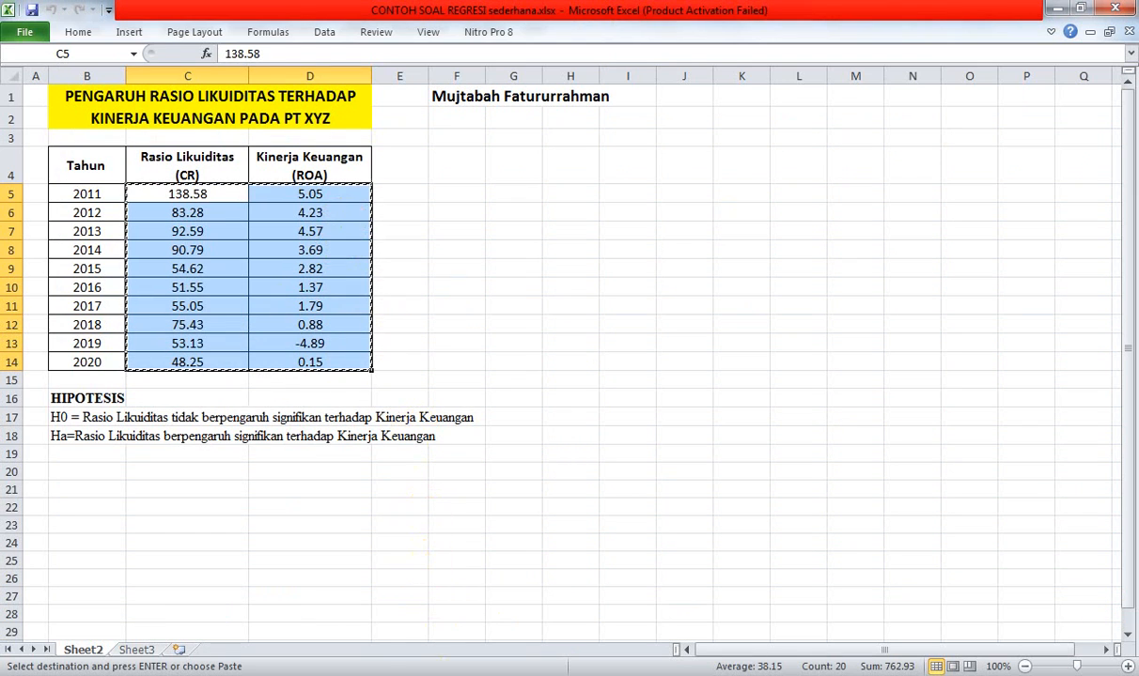
Switch back to the SPSS data editor and paste the copied values into the CR and ROA columns from row 1.
left_click(576, 675)
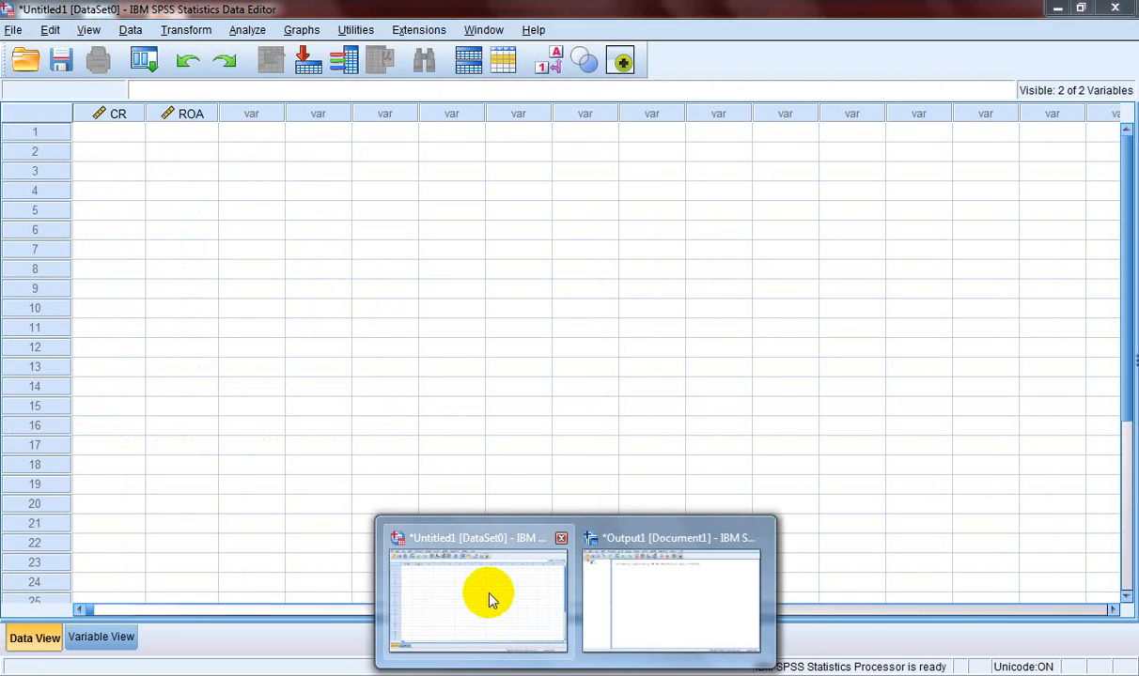
left_click(484, 597)
left_click(107, 135)
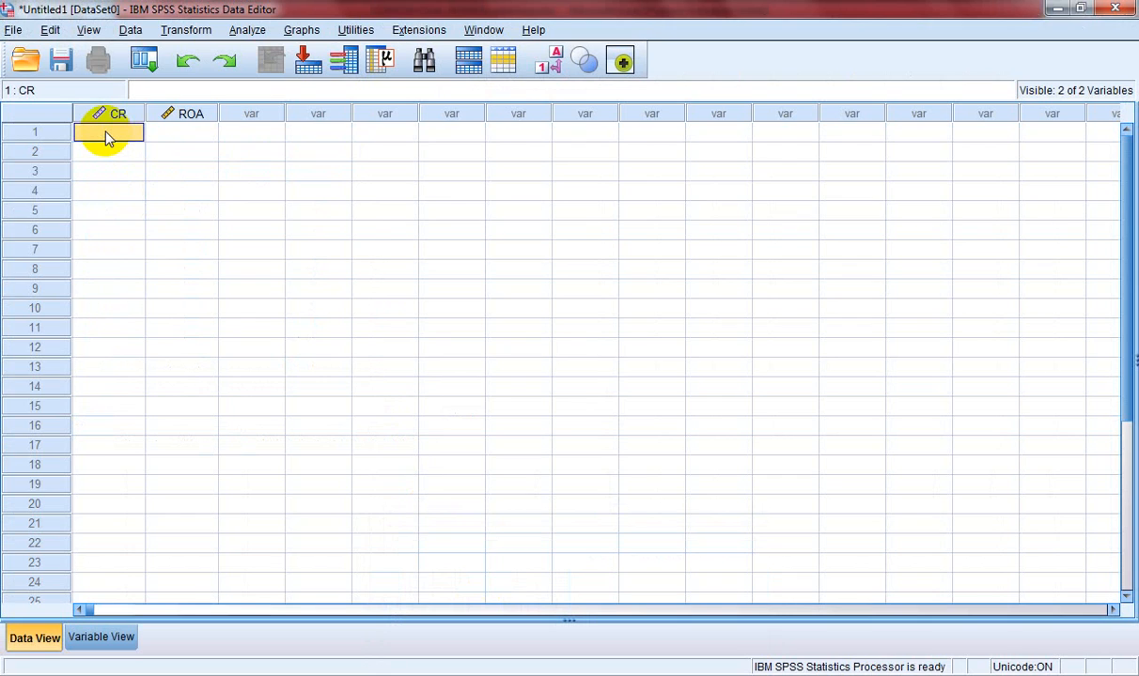
right_click(107, 137)
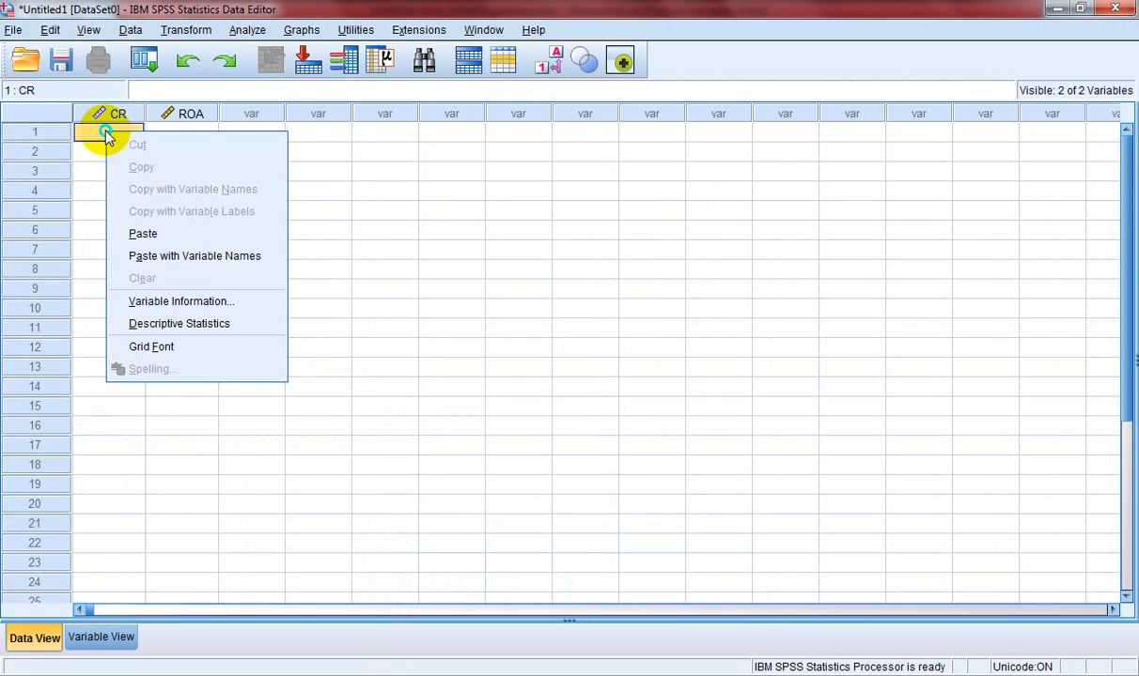
left_click(142, 233)
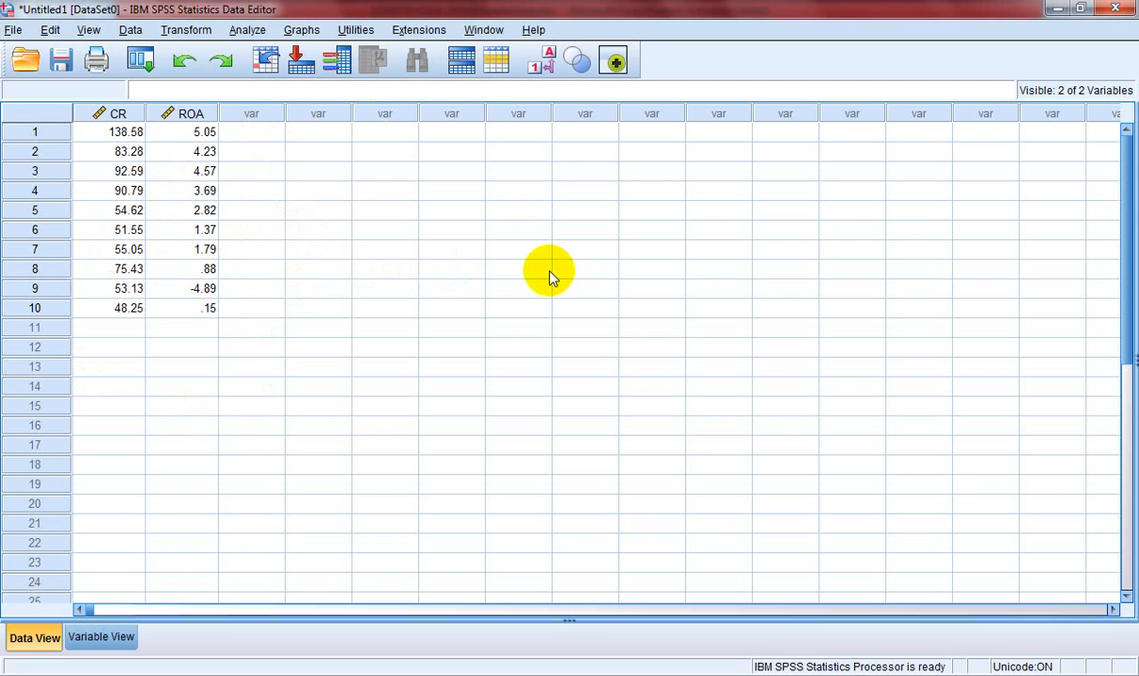
Start a Linear Regression analysis and add Rasio Likuiditas [CR] as the independent variable.
left_click(249, 30)
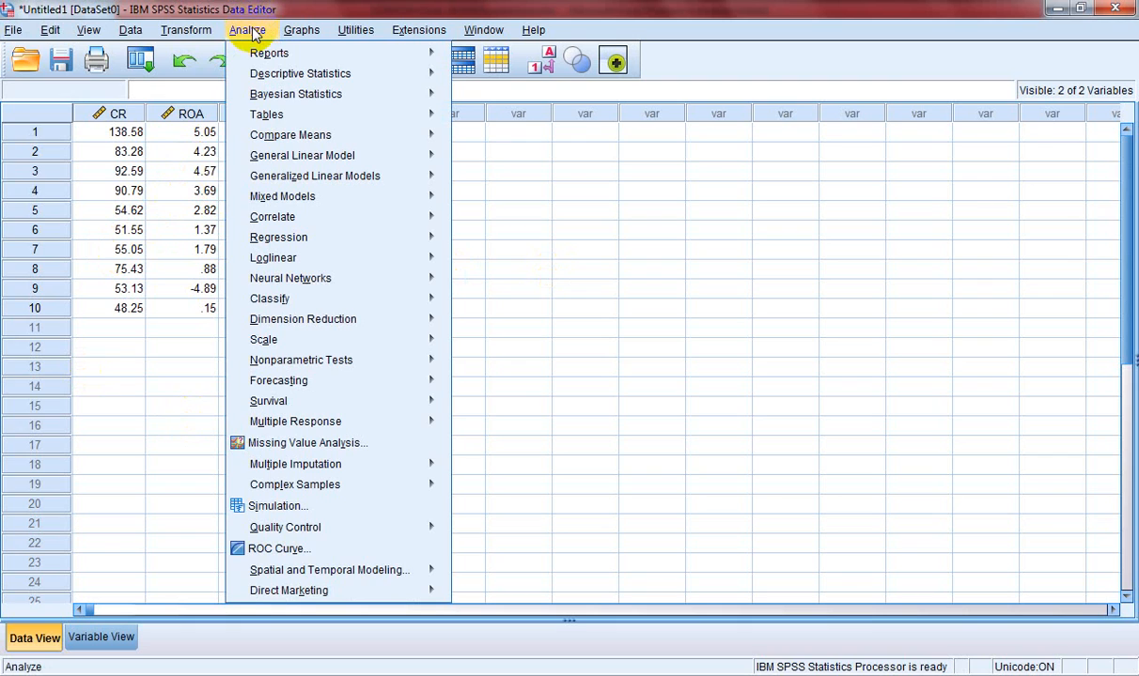
mouse_move(283, 238)
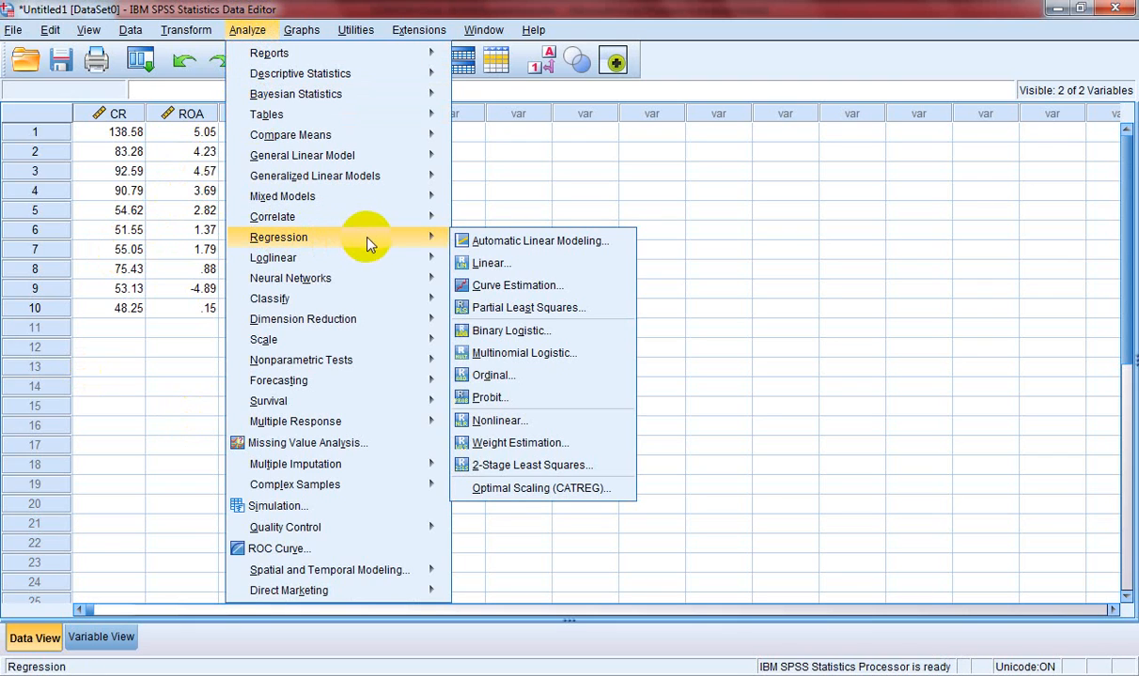
left_click(487, 267)
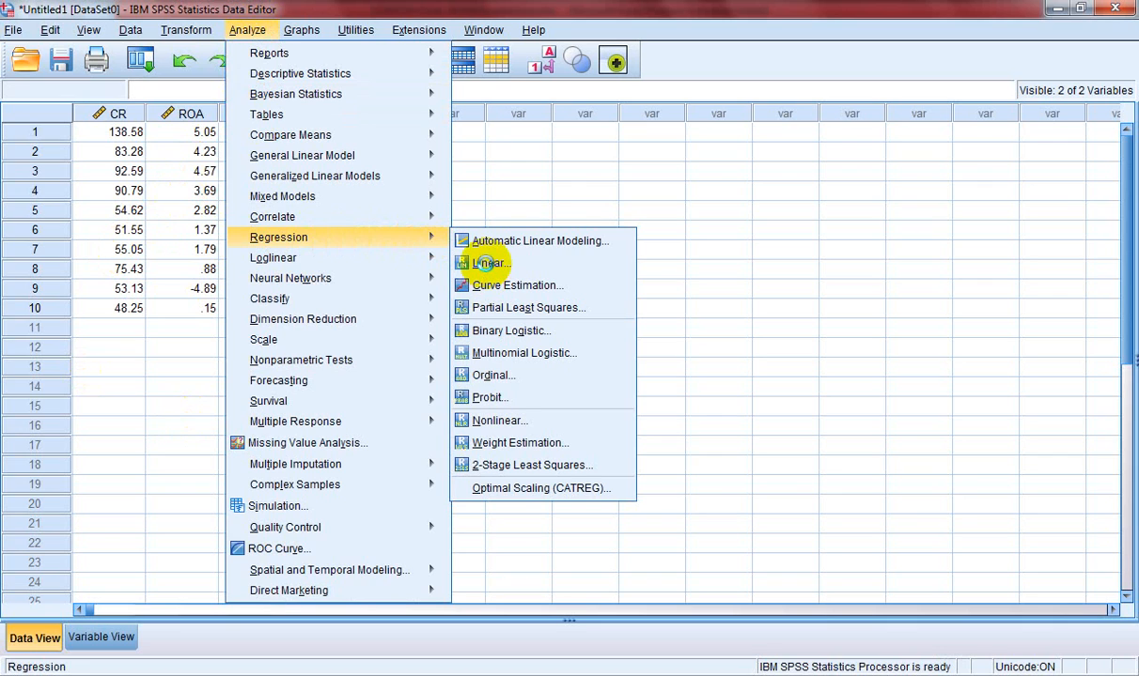
left_click(487, 264)
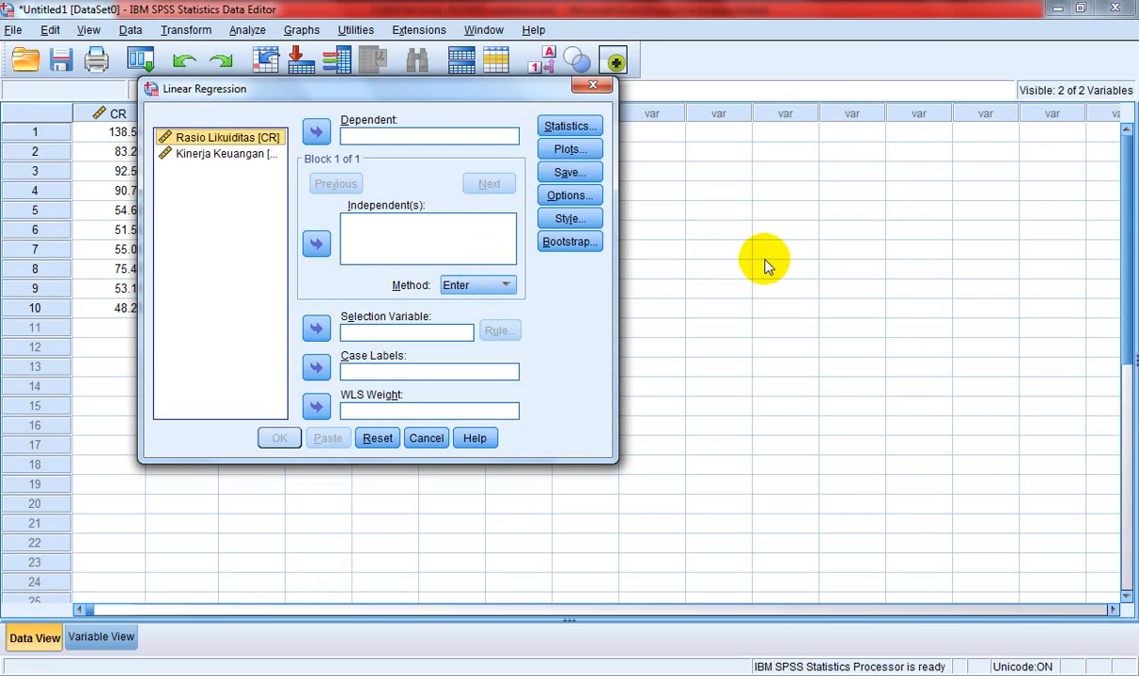
left_click(242, 139)
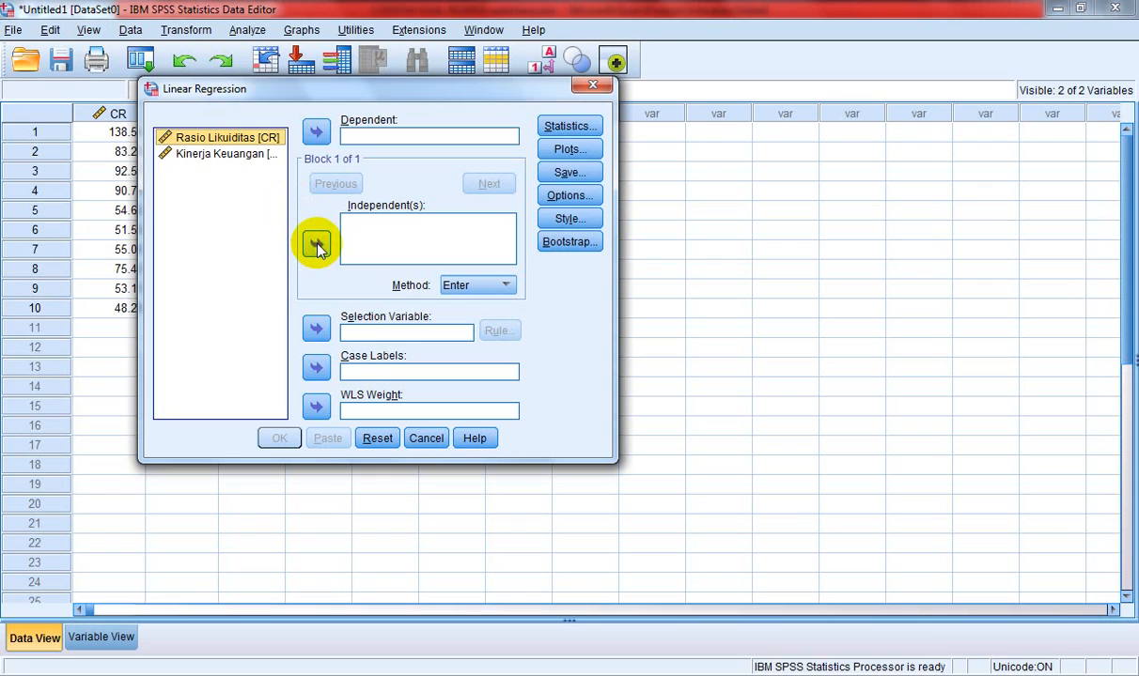
left_click(317, 245)
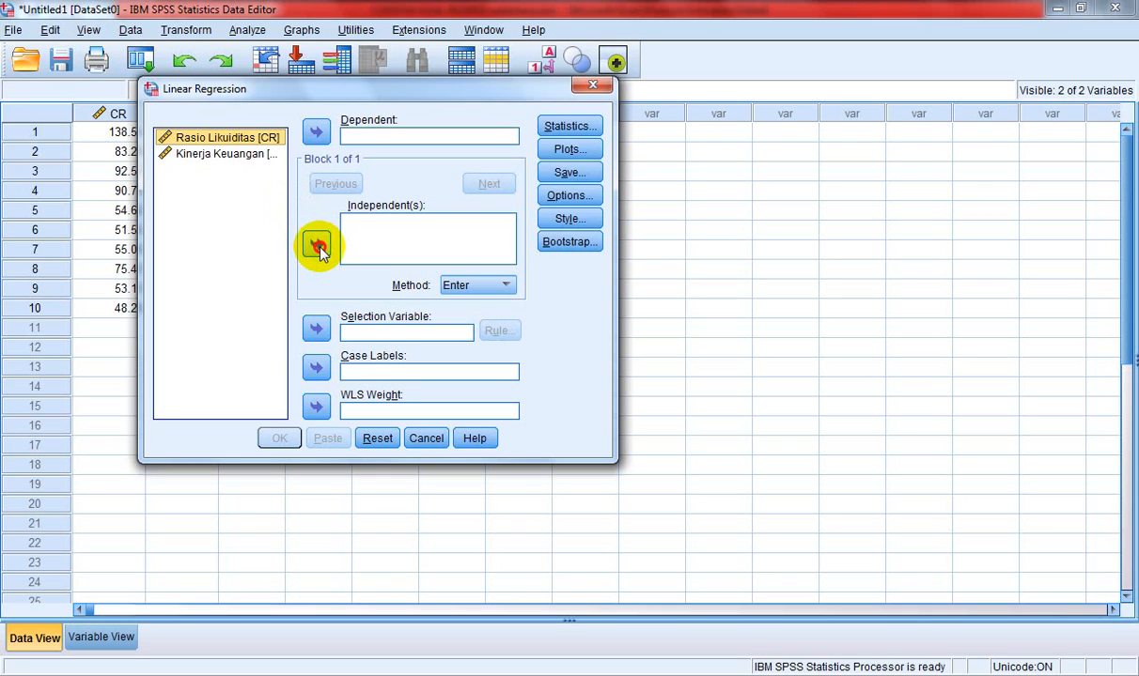
Set Kinerja Keuangan [ROA] as the dependent variable and run the linear regression with the Enter method.
left_click(237, 157)
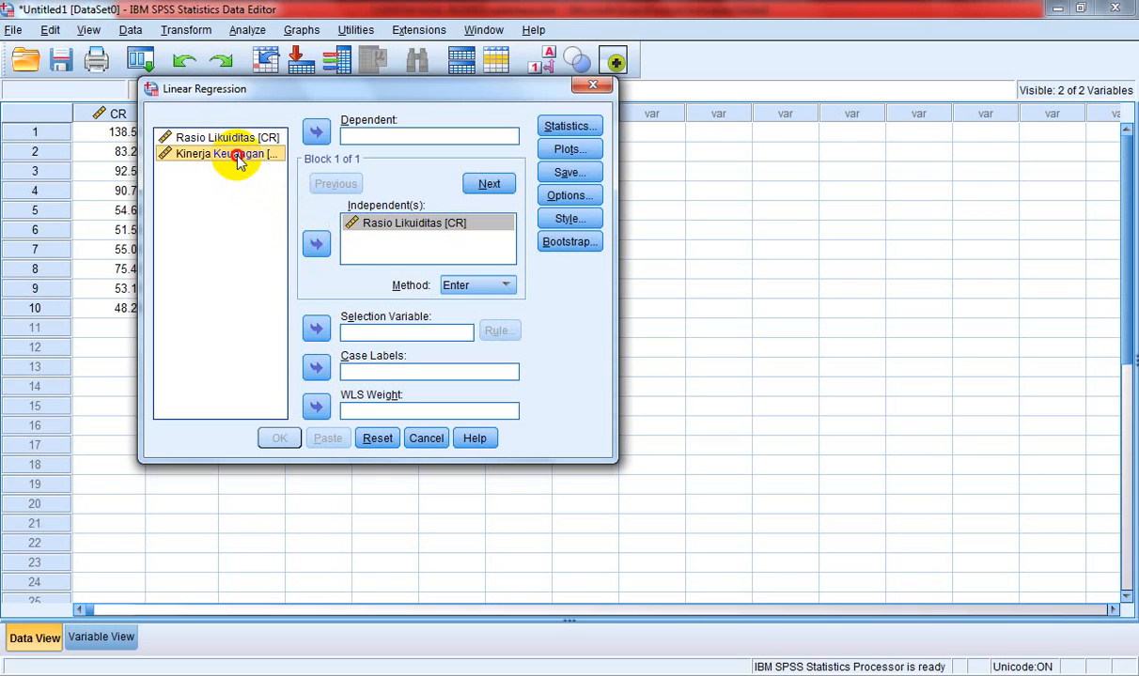
left_click(310, 137)
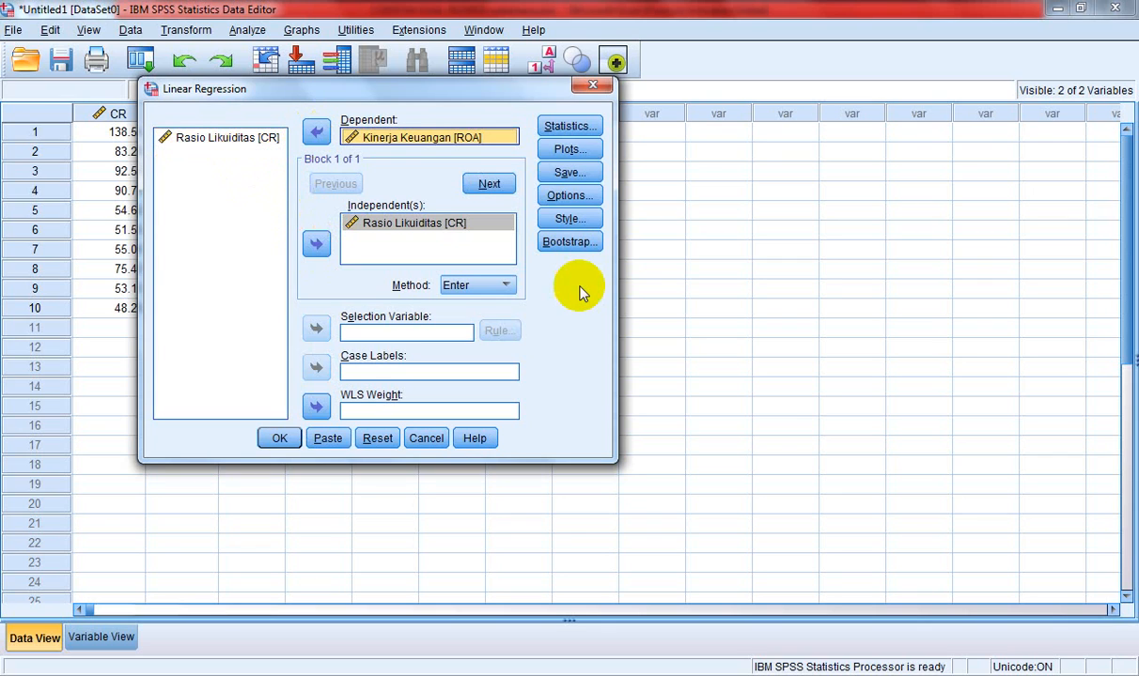
left_click(279, 439)
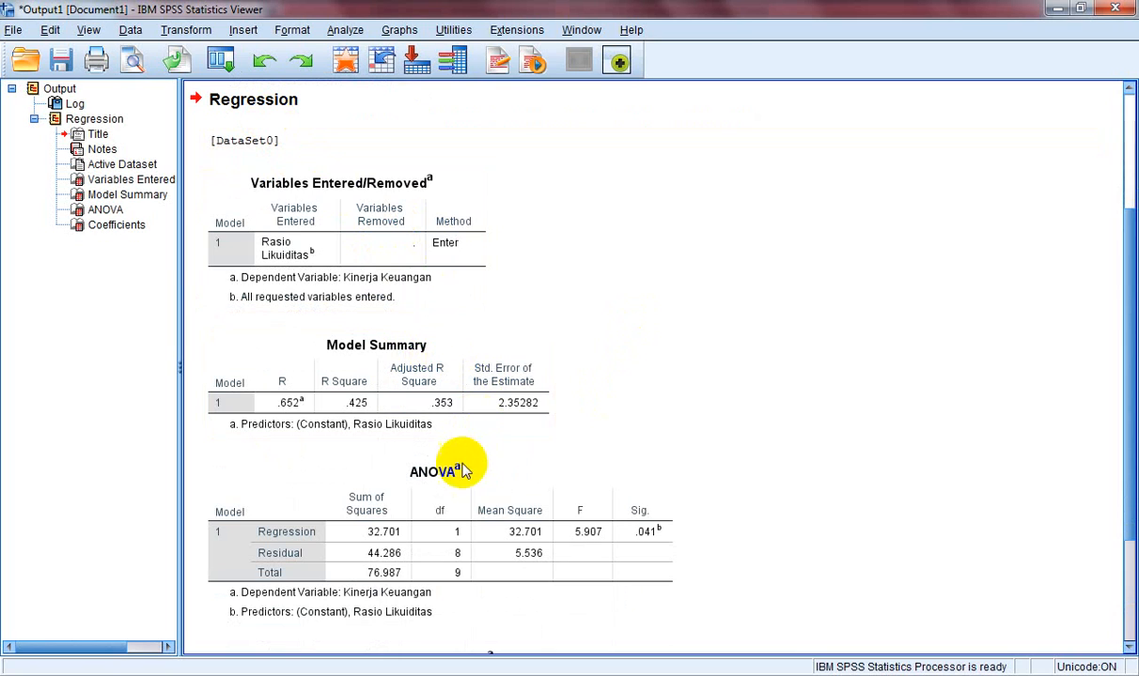
Examine the Variables Entered/Removed, Model Summary, ANOVA and Coefficients tables in the regression output.
scroll(456, 512, "down", 3)
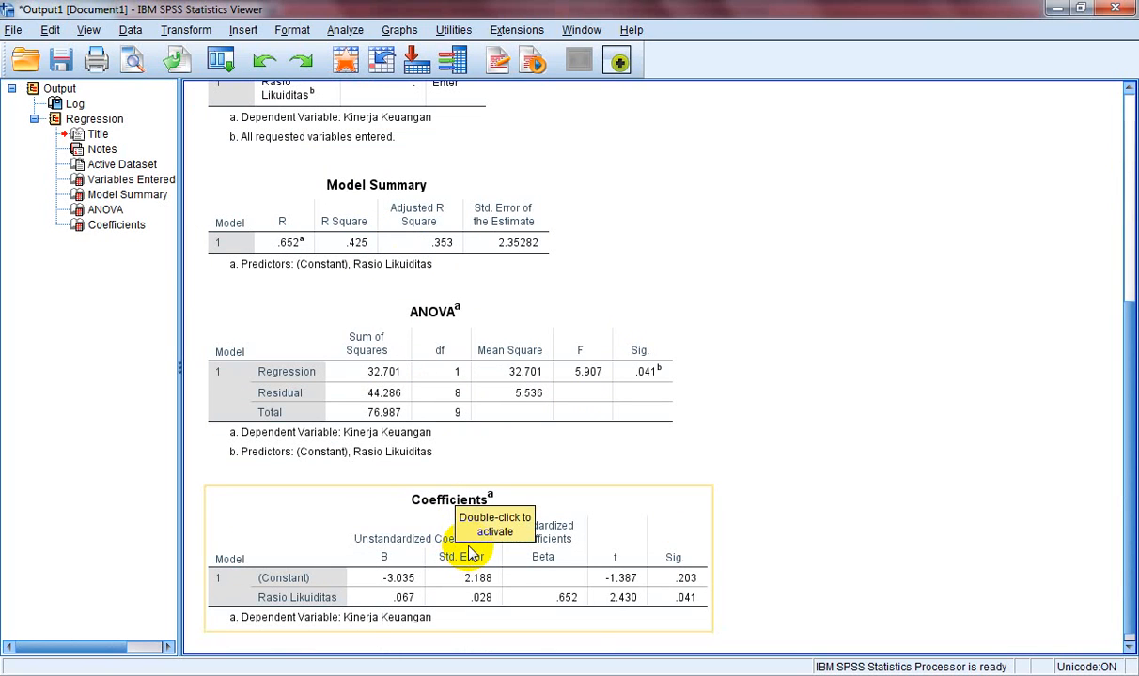
scroll(587, 427, "up", 3)
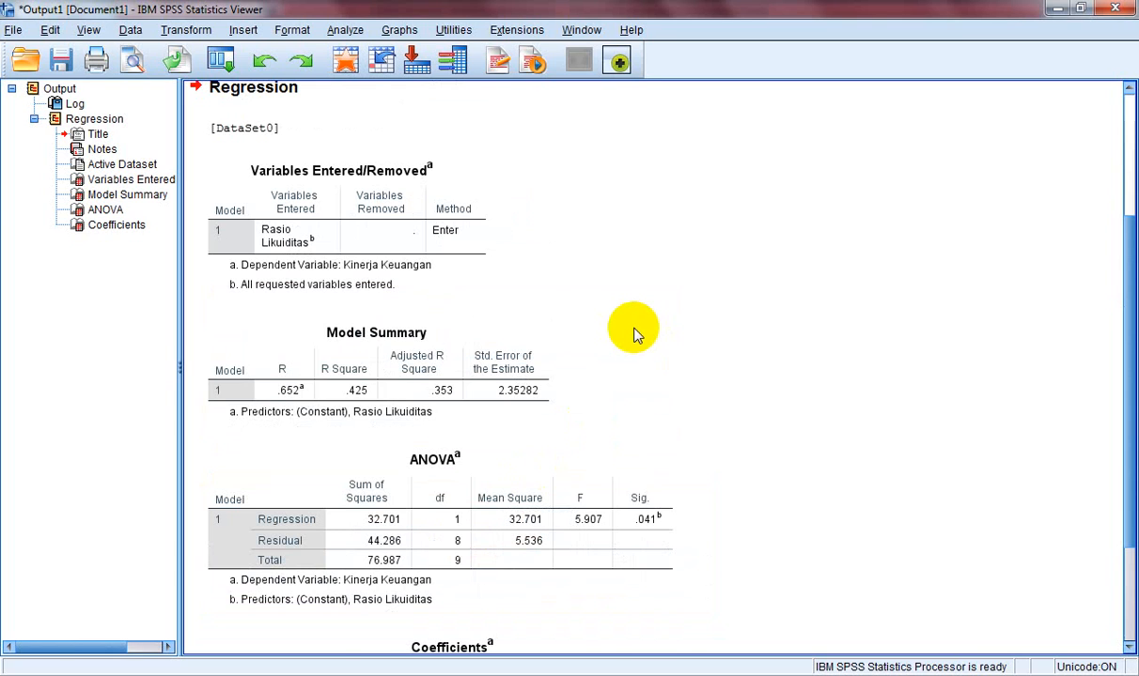
scroll(634, 335, "down", 2)
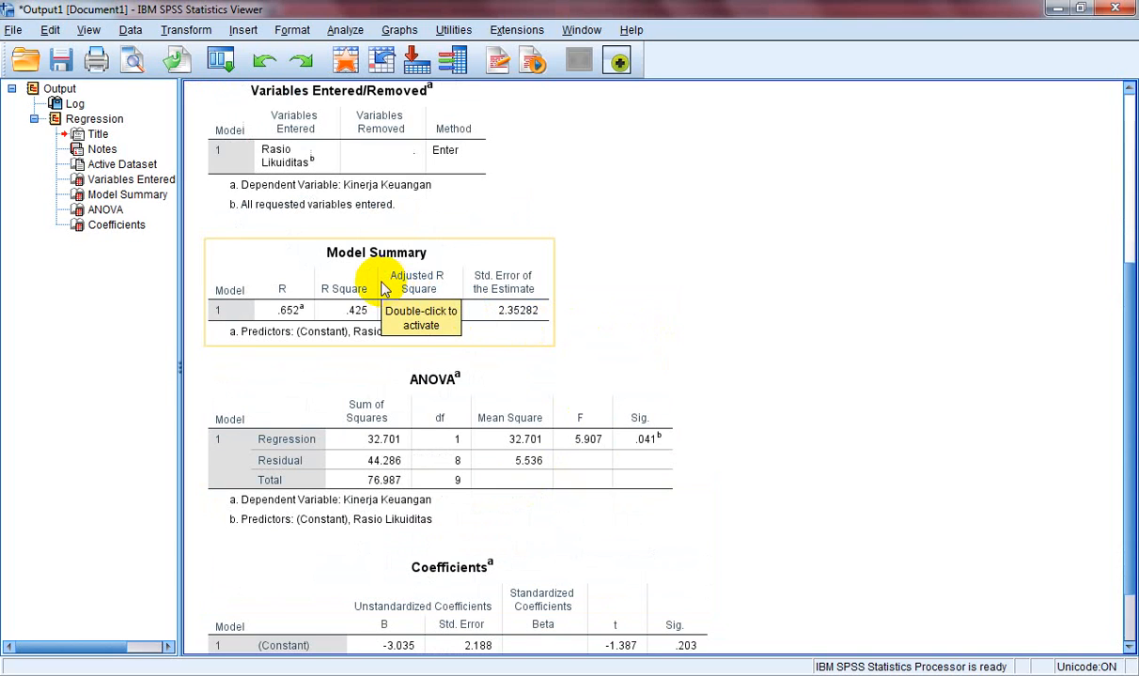
scroll(470, 531, "down", 2)
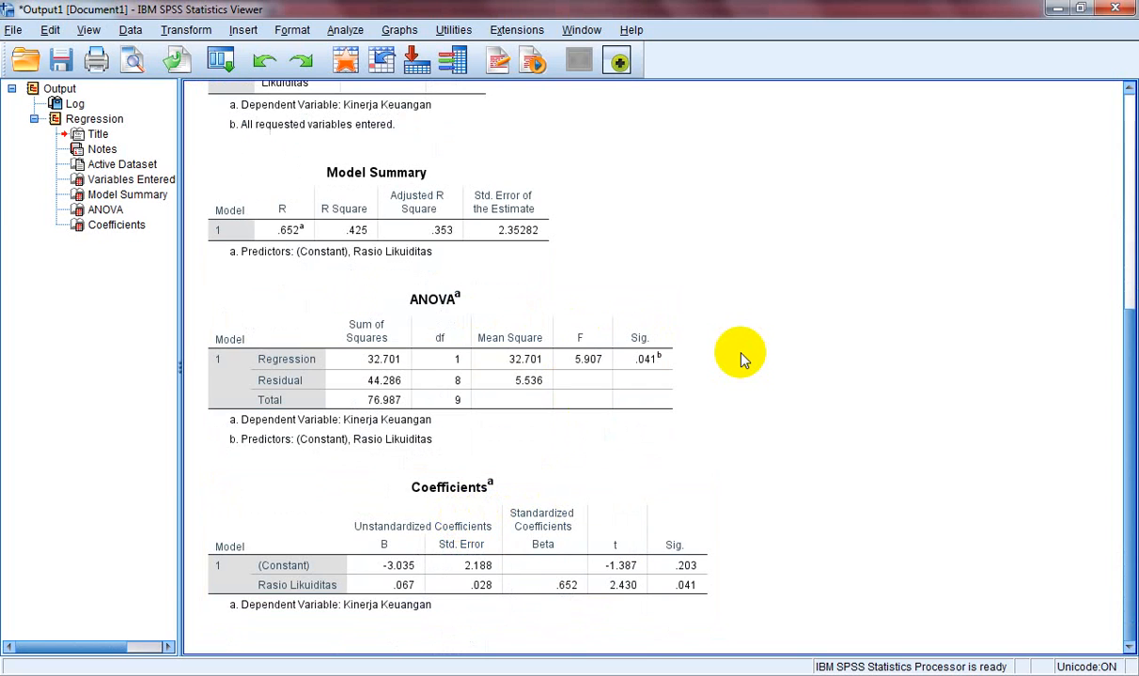
scroll(390, 287, "up", 2)
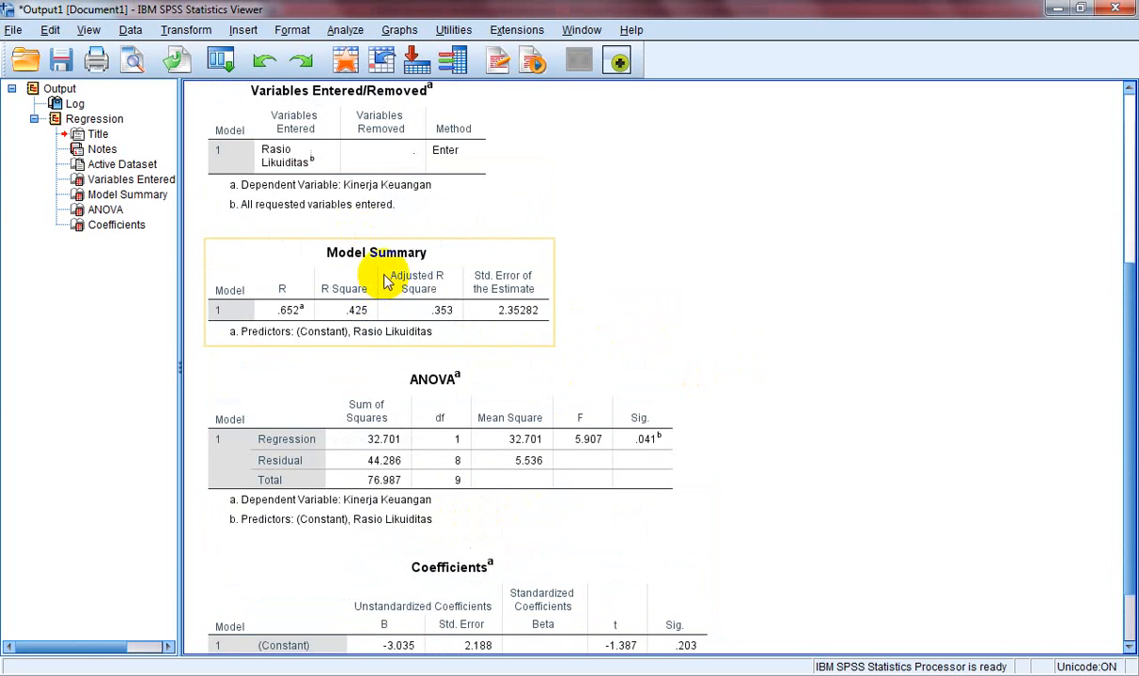
left_click(385, 282)
right_click(385, 282)
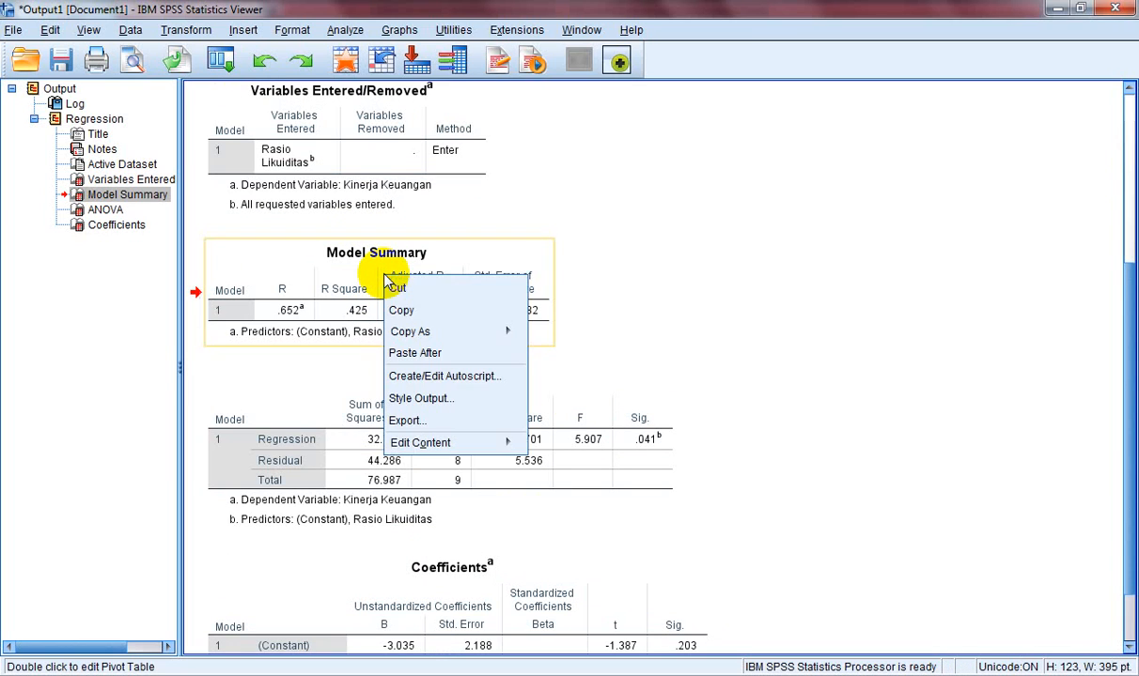
left_click(650, 315)
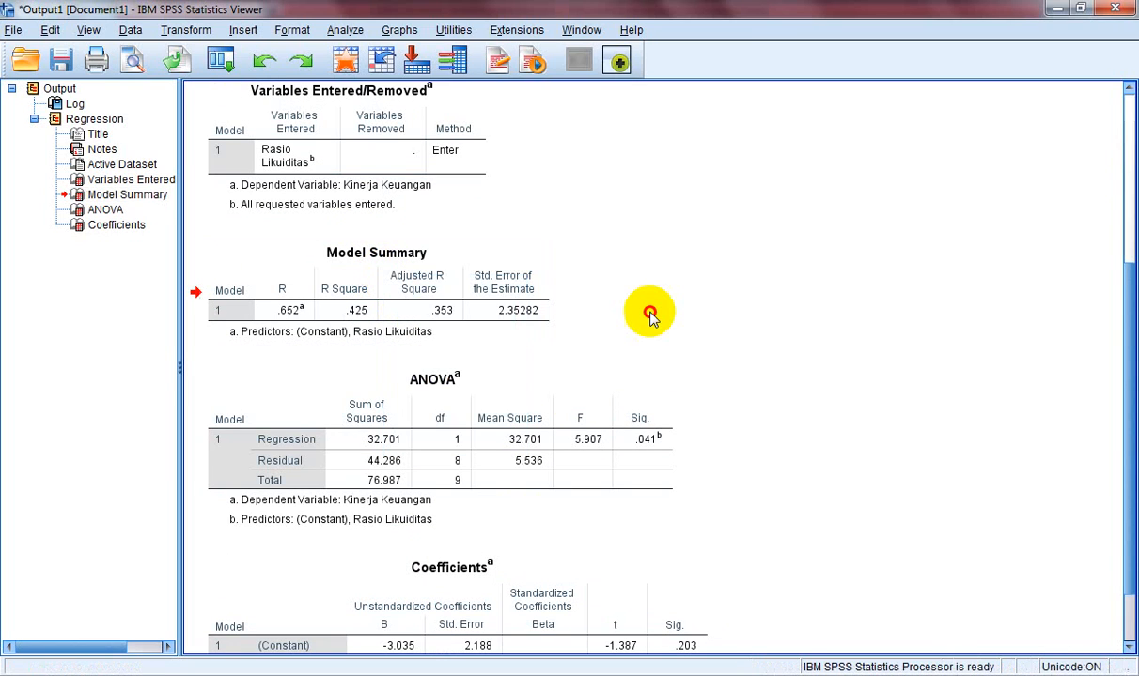
scroll(671, 497, "down", 2)
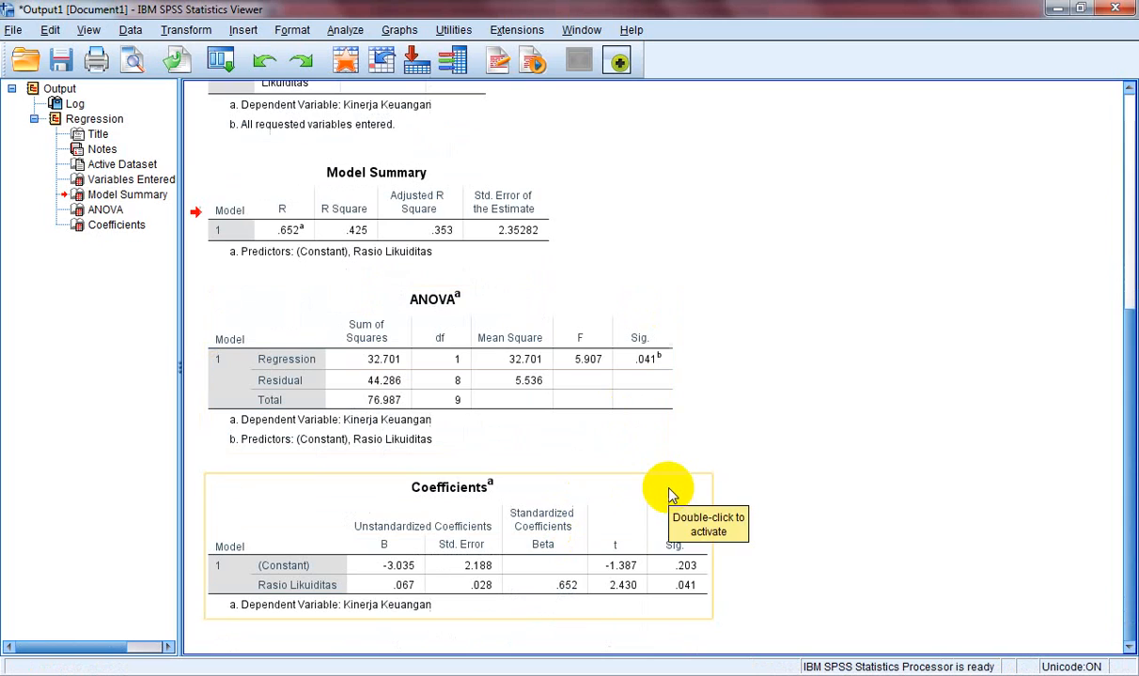